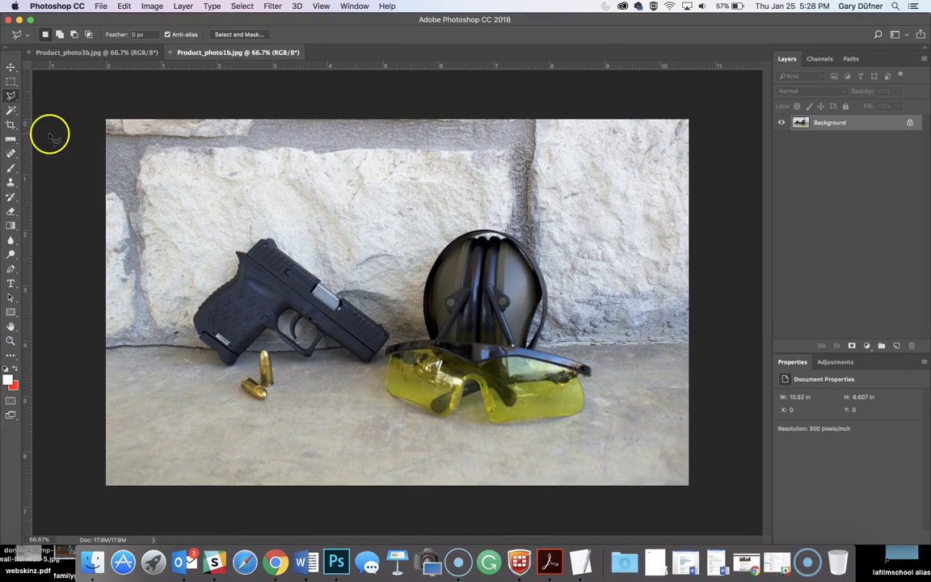
Crop the product photo to about 8.19 x 5.14 in, framing the pistol, bullets, earmuffs and glasses more tightly.
{"action": "left_click", "coordinate": [12, 124]}
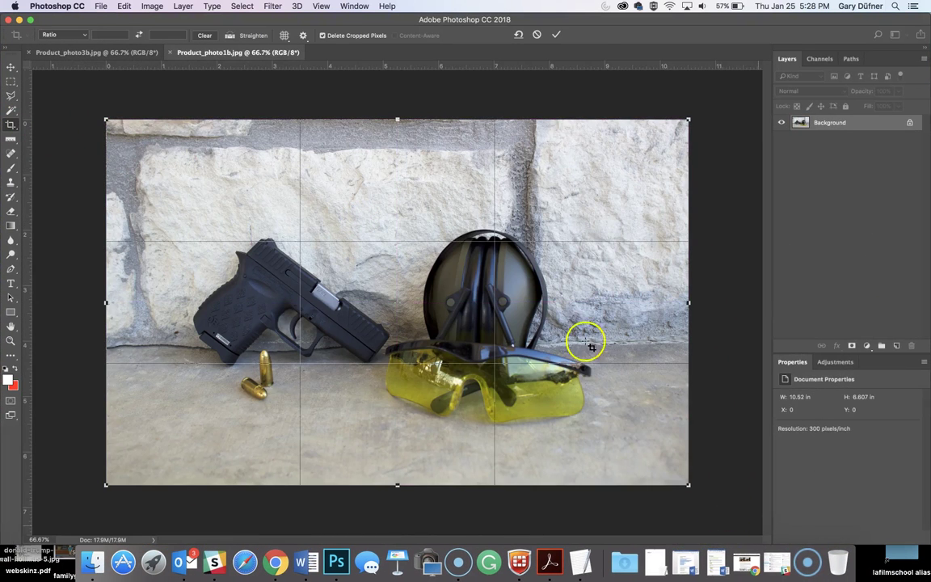
{"action": "left_click_drag", "start_coordinate": [103, 119], "coordinate": [153, 176]}
{"action": "left_click_drag", "start_coordinate": [683, 483], "coordinate": [613, 450]}
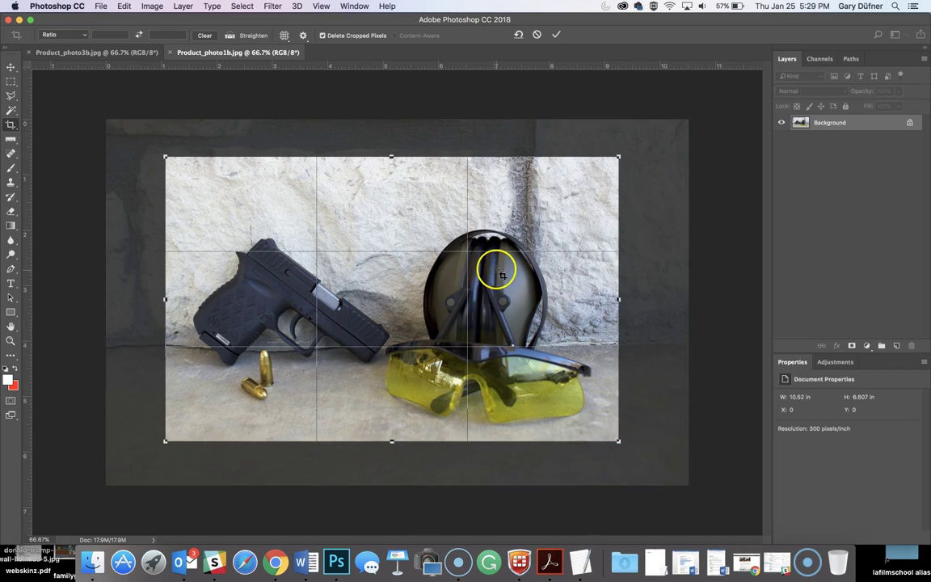
{"action": "mouse_move", "coordinate": [477, 281]}
{"action": "left_mouse_down"}
{"action": "mouse_move", "coordinate": [474, 291]}
{"action": "mouse_move", "coordinate": [484, 264]}
{"action": "left_mouse_up"}
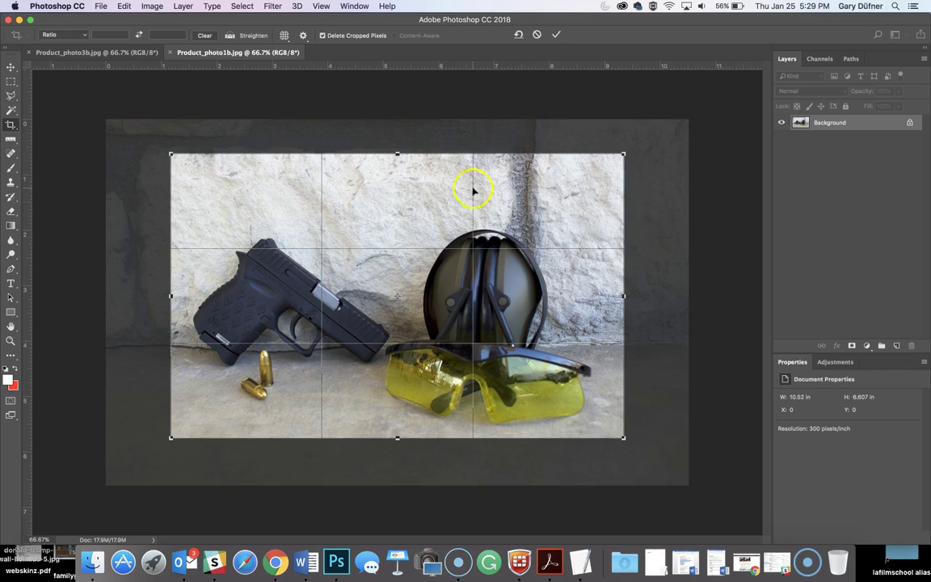
{"action": "double_click", "coordinate": [353, 204]}
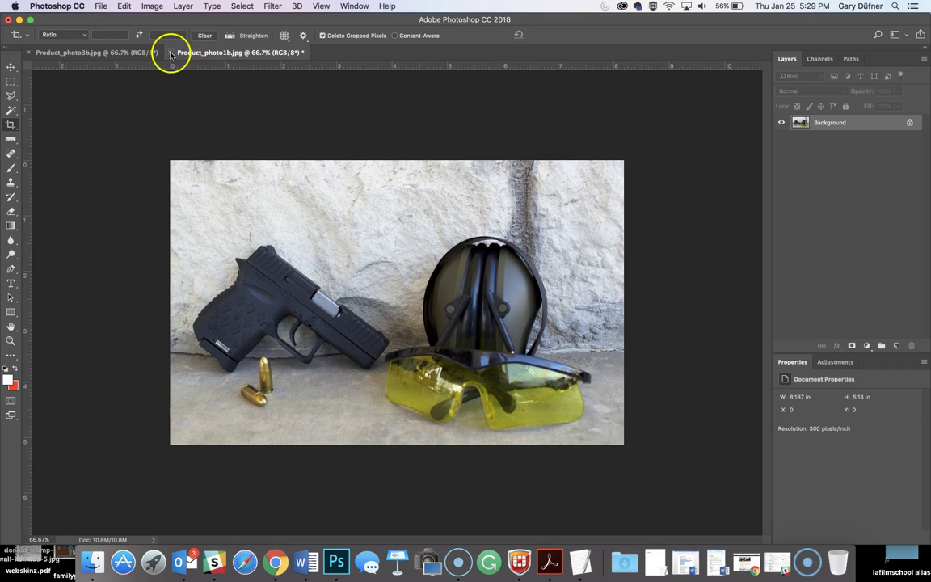
Switch to Finder and preview Product_photo2.jpg and Product_photo2b.jpg to compare the two versions of the shot.
{"action": "left_click", "coordinate": [18, 20]}
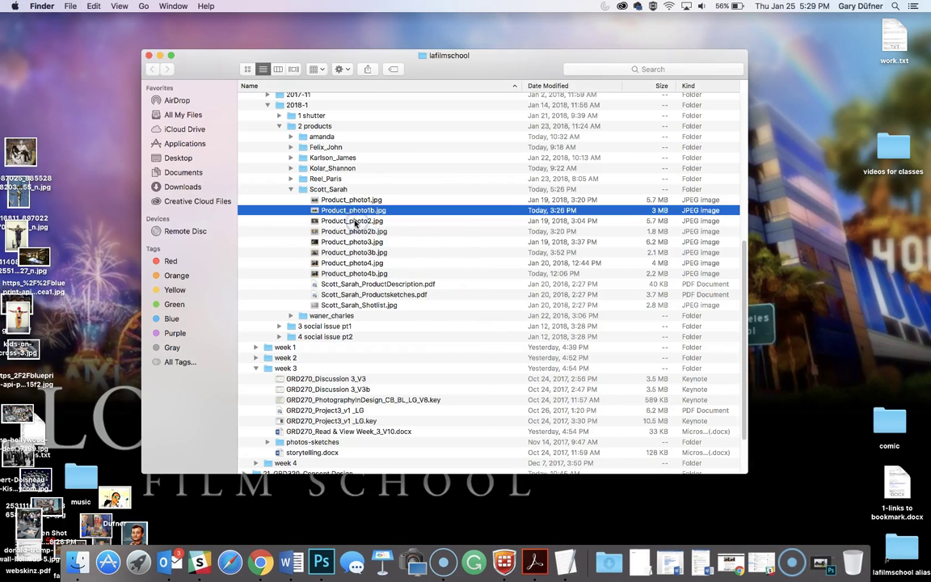
{"action": "left_click", "coordinate": [355, 221]}
{"action": "key", "text": "space"}
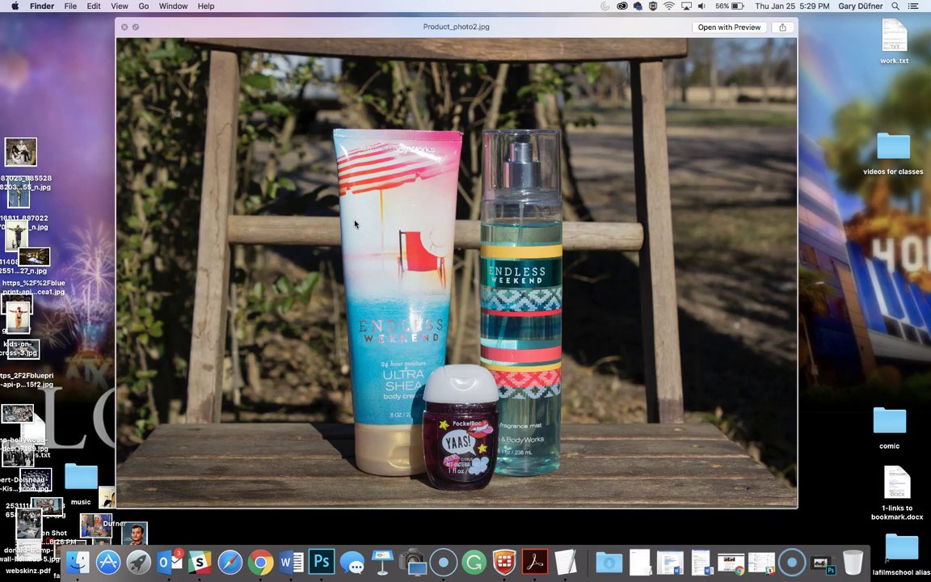
{"action": "key", "text": "Down"}
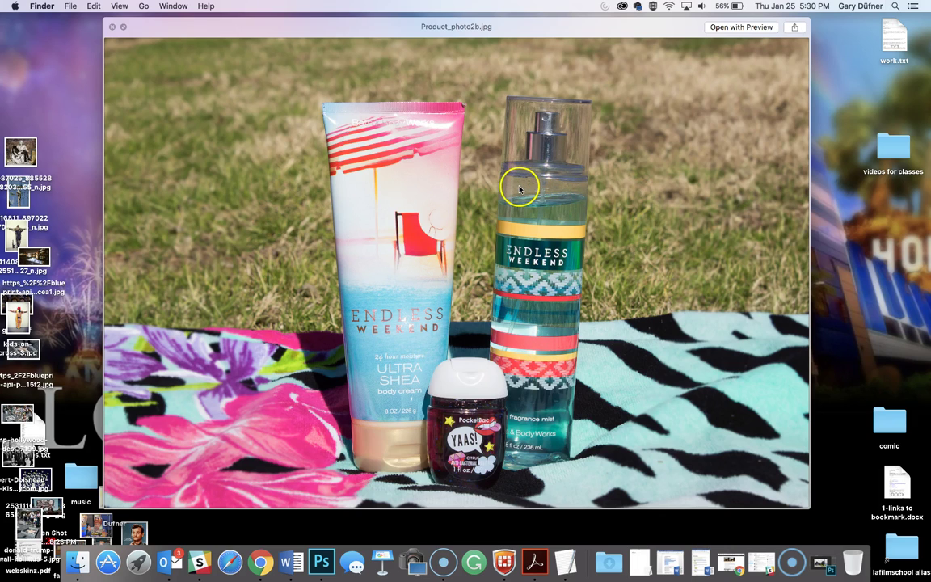
{"action": "left_click", "coordinate": [112, 29]}
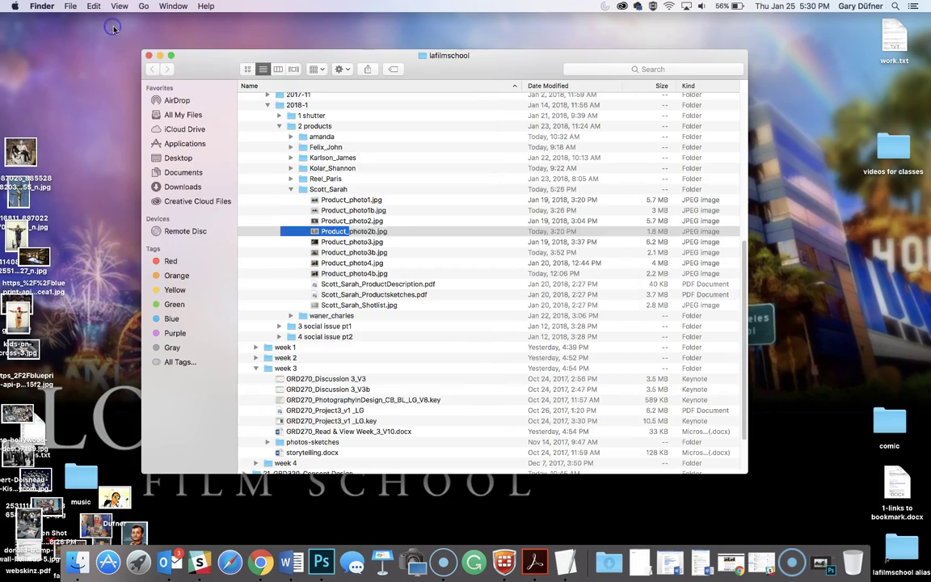
{"action": "key", "text": "space"}
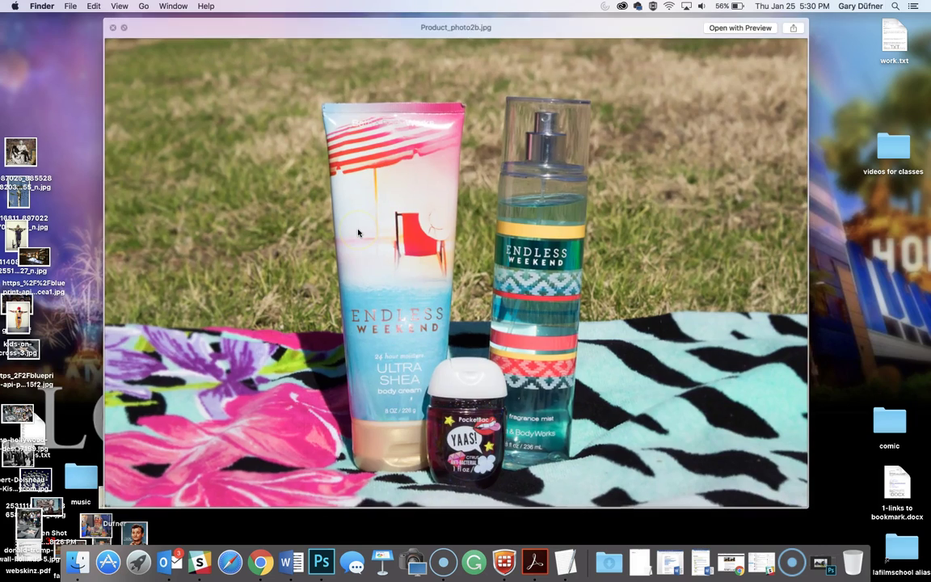
{"action": "key", "text": "space"}
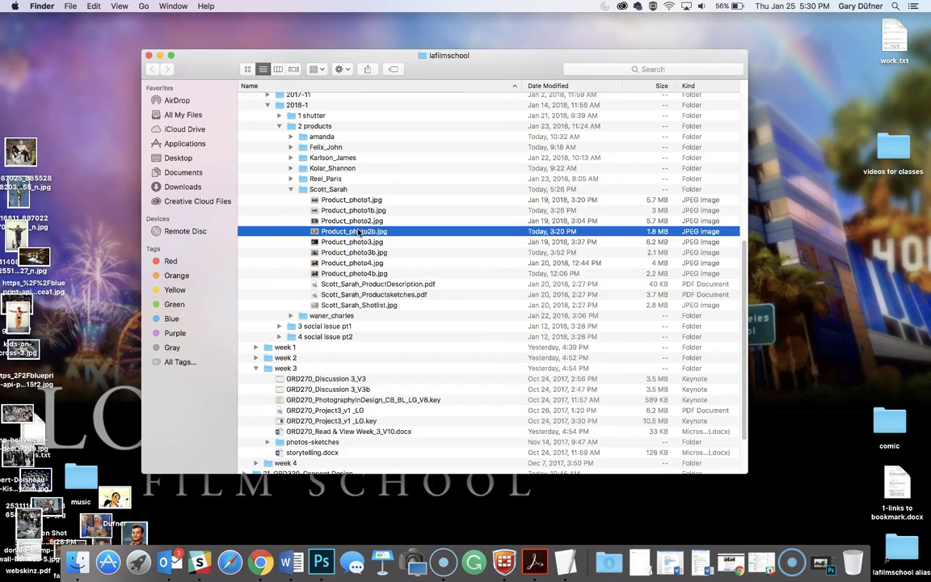
Preview Product_photo3.jpg, Product_photo3b.jpg, Product_photo4.jpg and Product_photo4b.jpg to compare the originals with their reshoots.
{"action": "left_click", "coordinate": [363, 244]}
{"action": "key", "text": "space"}
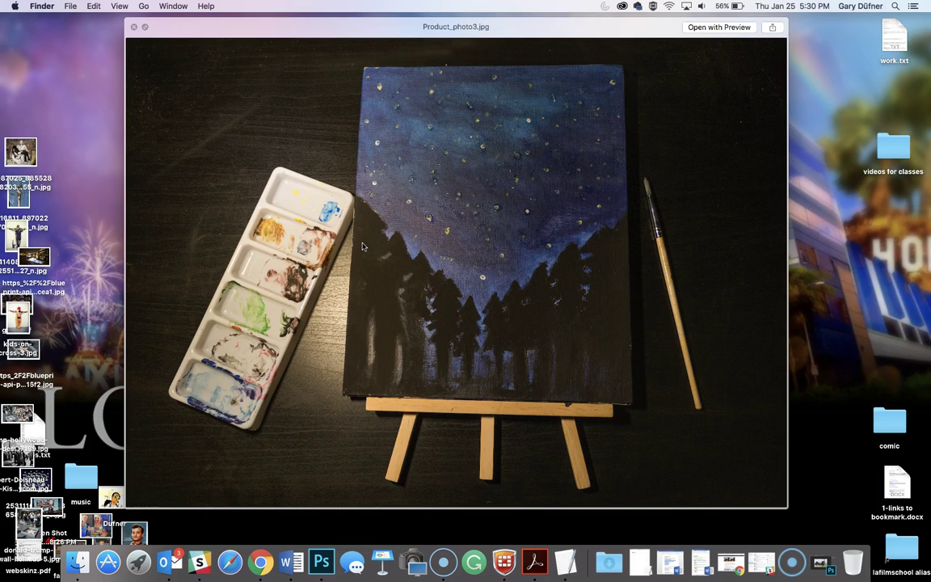
{"action": "key", "text": "Down"}
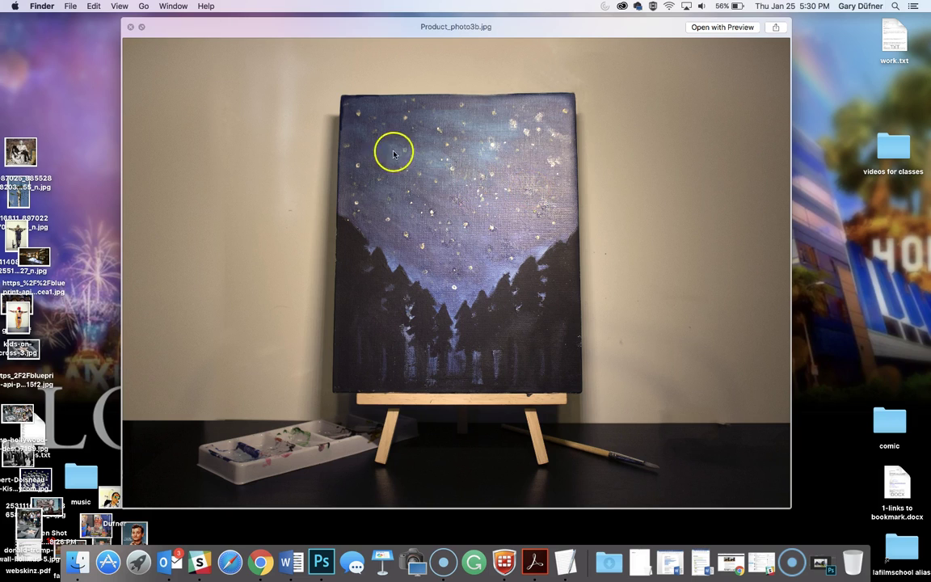
{"action": "key", "text": "space"}
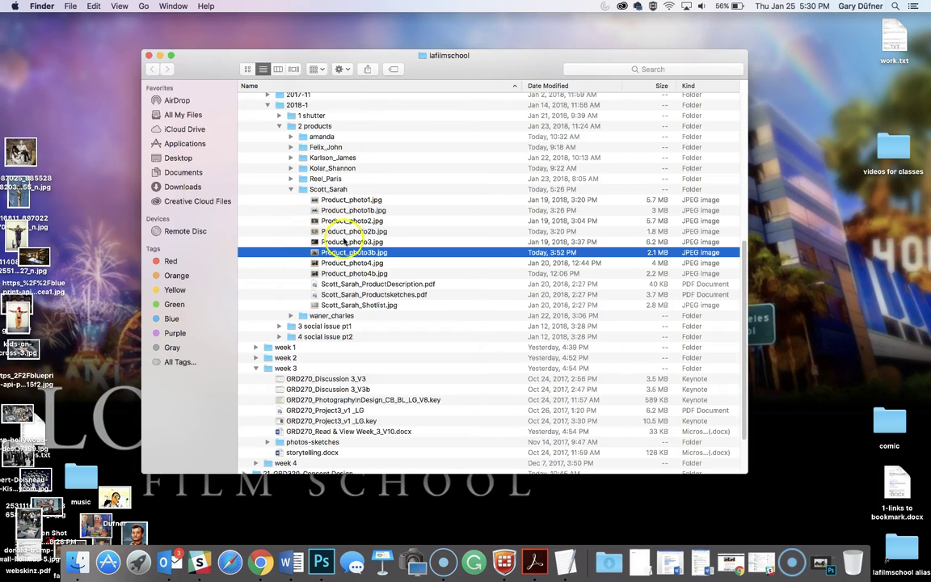
{"action": "left_click", "coordinate": [345, 263]}
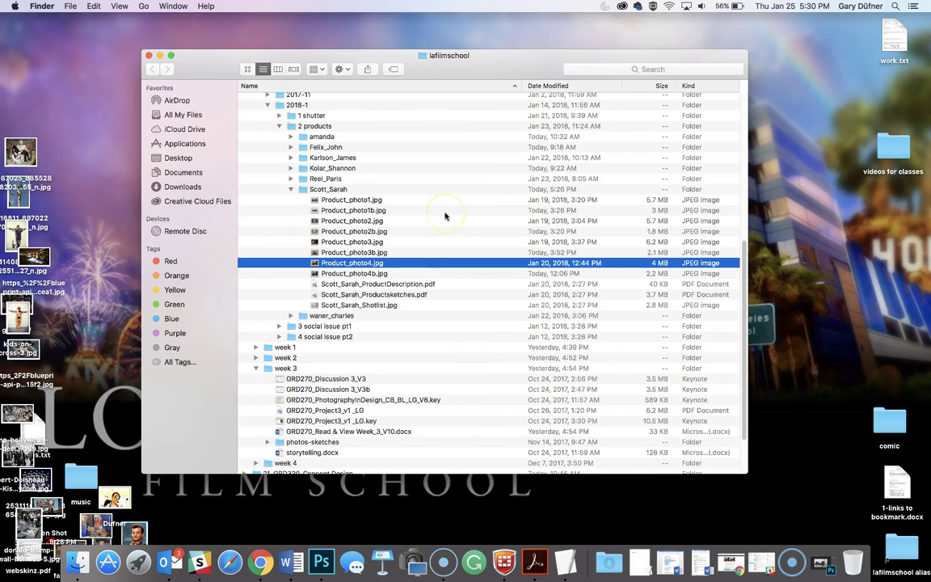
{"action": "key", "text": "space"}
{"action": "key", "text": "Down"}
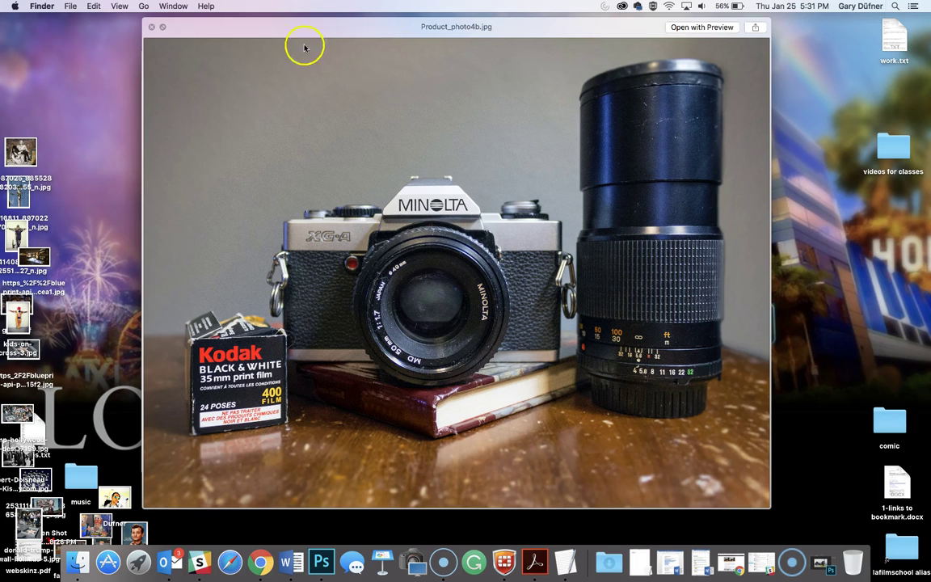
{"action": "left_click", "coordinate": [151, 27]}
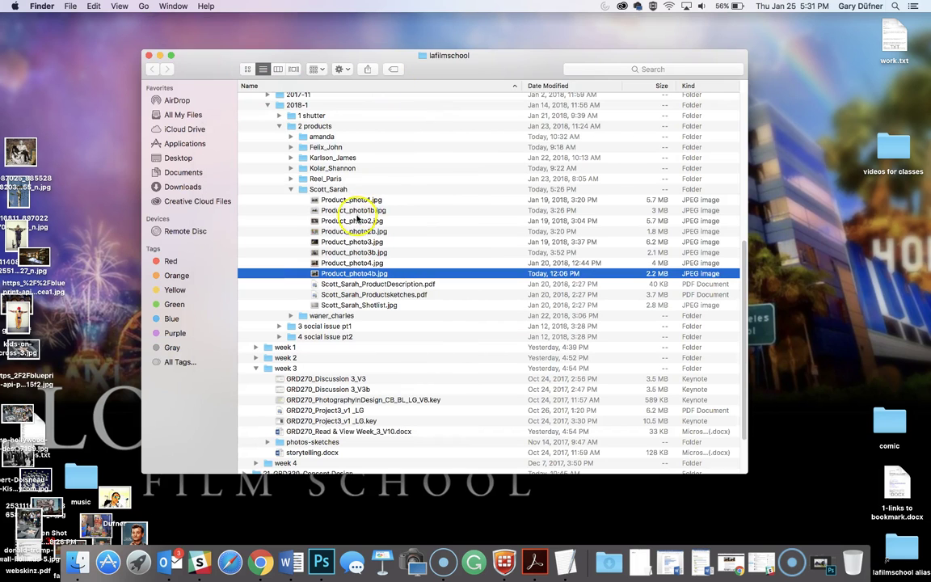
Preview the uncropped Product_photo1b.jpg, close the preview and switch back to Photoshop.
{"action": "left_click", "coordinate": [357, 211]}
{"action": "key", "text": "space"}
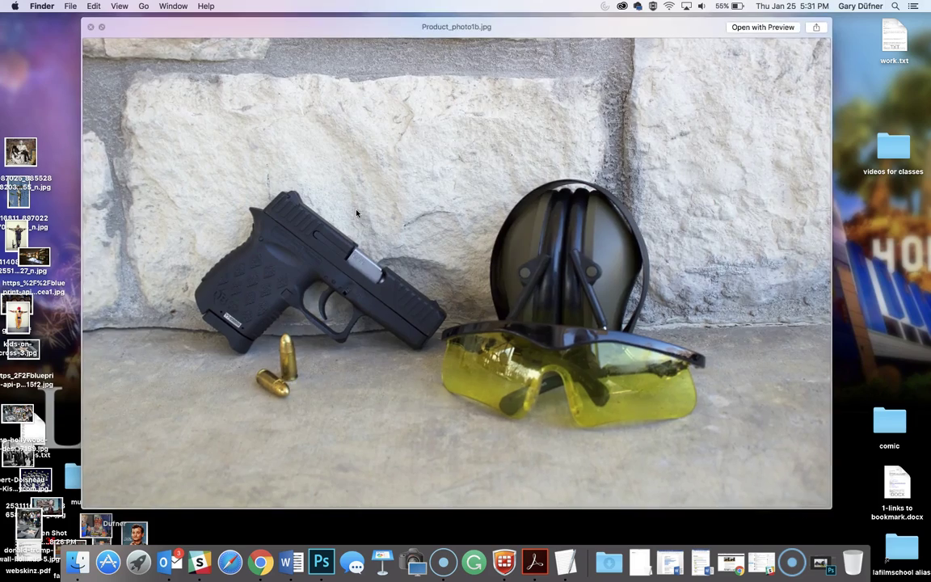
{"action": "key", "text": "space"}
{"action": "key", "text": "space"}
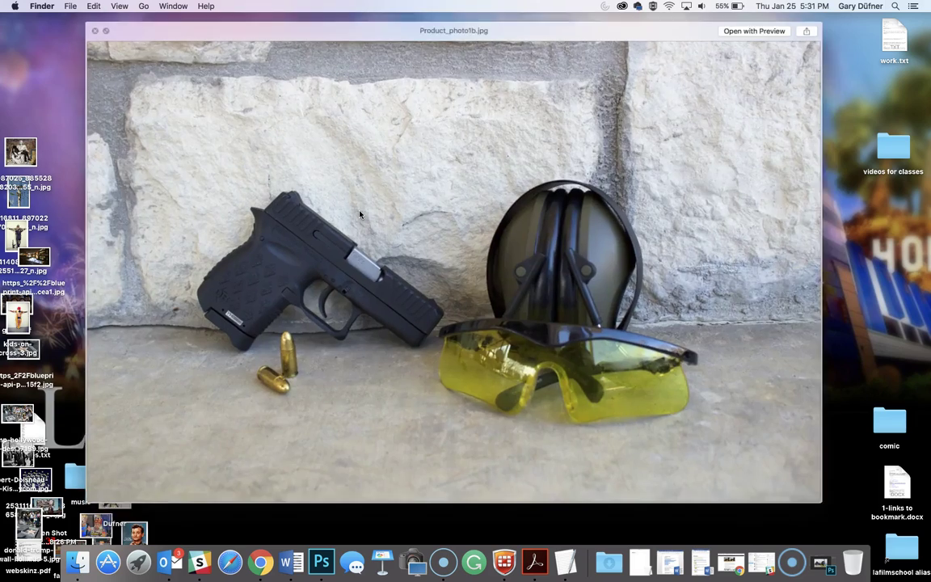
{"action": "key", "text": "space"}
{"action": "left_click_drag", "start_coordinate": [360, 212], "coordinate": [322, 560]}
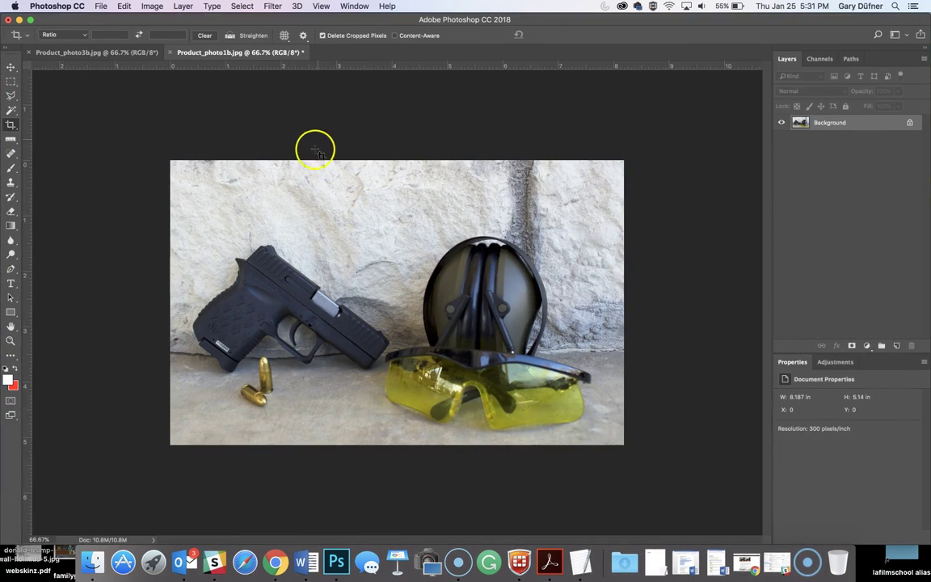
Add a Brightness/Contrast adjustment layer above the Background with brightness set to 64.
{"action": "left_click", "coordinate": [868, 346]}
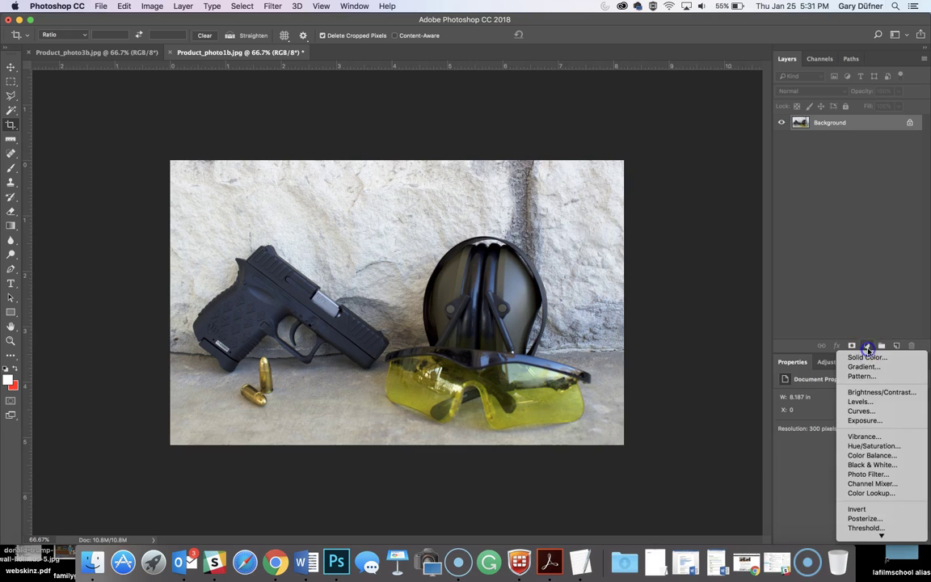
{"action": "left_click", "coordinate": [863, 392]}
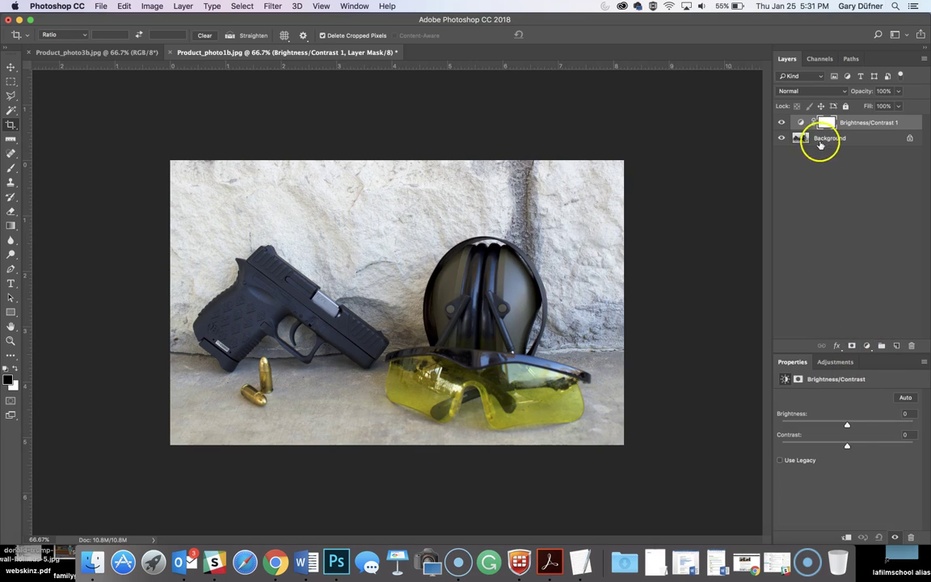
{"action": "left_click_drag", "start_coordinate": [859, 426], "coordinate": [876, 427]}
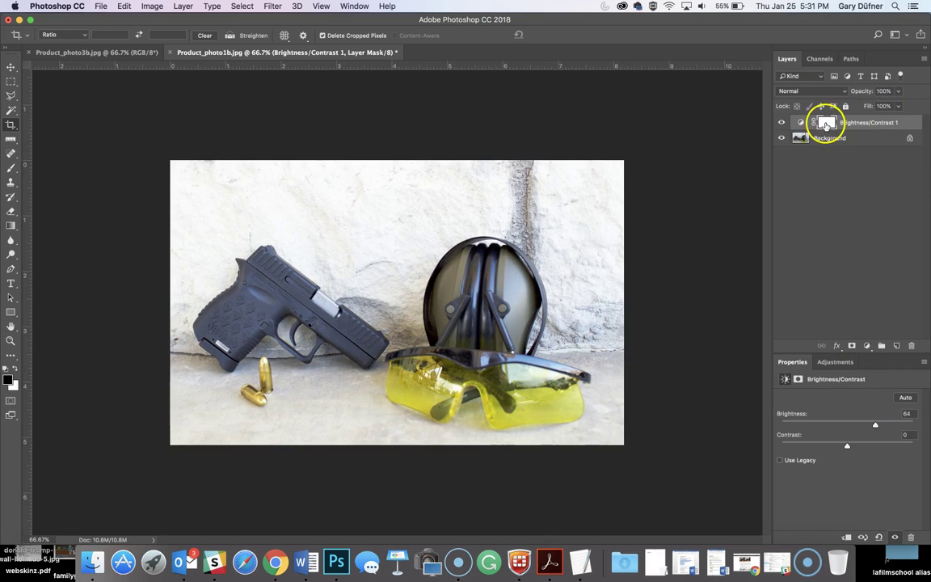
Paint black across the upper stone wall on the Brightness/Contrast 1 mask with a soft 1400 px brush.
{"action": "left_click", "coordinate": [13, 169]}
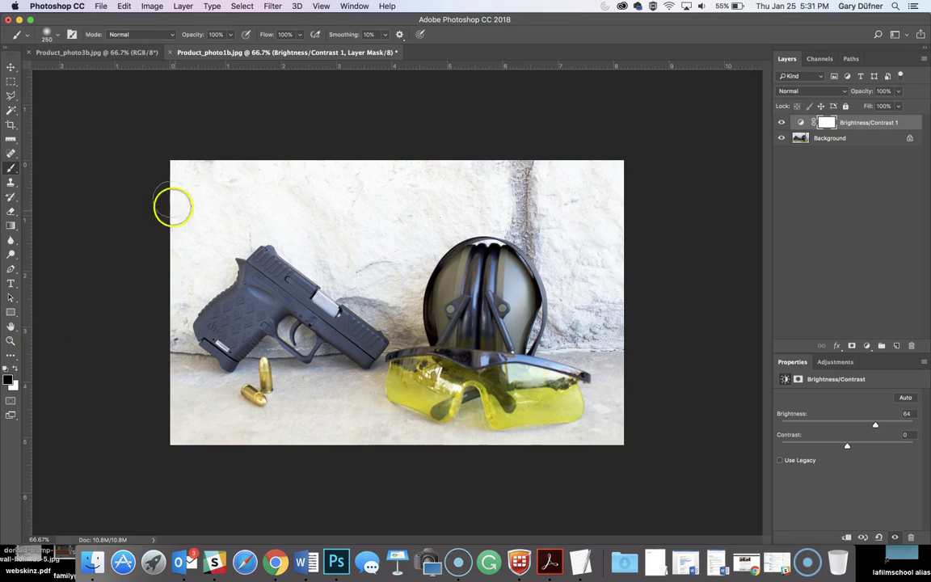
{"action": "key", "text": "bracketright"}
{"action": "key", "text": "bracketright"}
{"action": "key", "text": "bracketright"}
{"action": "key", "text": "bracketright"}
{"action": "key", "text": "bracketright"}
{"action": "key", "text": "bracketright"}
{"action": "key", "text": "bracketright"}
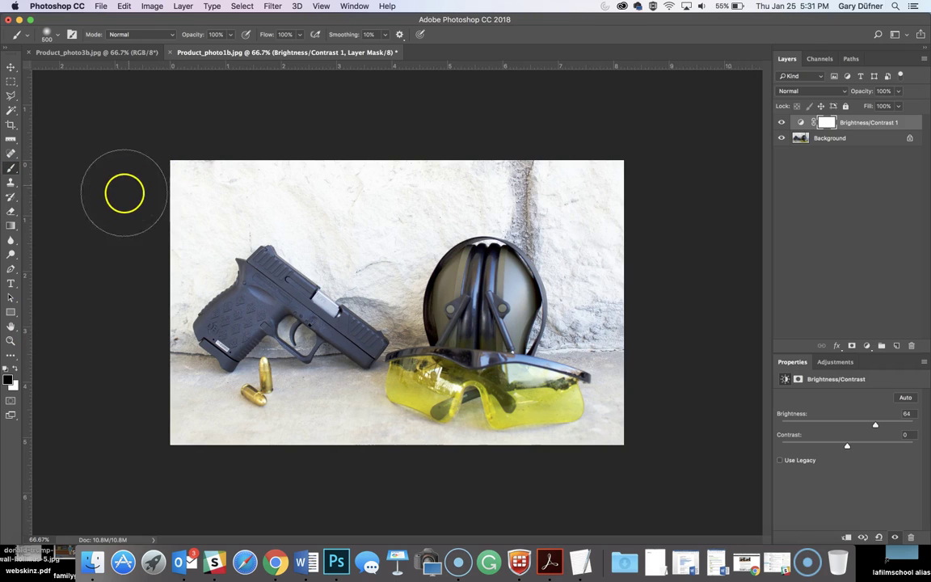
{"action": "key", "text": "bracketright"}
{"action": "key", "text": "bracketright"}
{"action": "key", "text": "bracketright"}
{"action": "key", "text": "bracketright"}
{"action": "key", "text": "bracketright"}
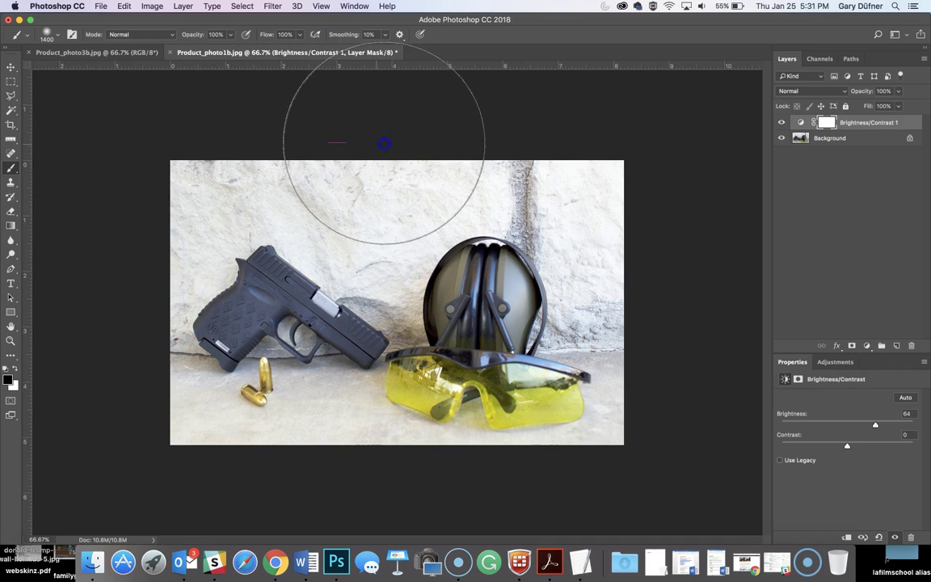
{"action": "mouse_move", "coordinate": [524, 140]}
{"action": "left_mouse_down"}
{"action": "mouse_move", "coordinate": [615, 146]}
{"action": "mouse_move", "coordinate": [395, 156]}
{"action": "mouse_move", "coordinate": [365, 187]}
{"action": "mouse_move", "coordinate": [280, 154]}
{"action": "mouse_move", "coordinate": [162, 202]}
{"action": "mouse_move", "coordinate": [142, 225]}
{"action": "mouse_move", "coordinate": [703, 117]}
{"action": "mouse_move", "coordinate": [817, 120]}
{"action": "mouse_move", "coordinate": [826, 109]}
{"action": "mouse_move", "coordinate": [826, 121]}
{"action": "mouse_move", "coordinate": [835, 120]}
{"action": "mouse_move", "coordinate": [810, 127]}
{"action": "mouse_move", "coordinate": [852, 129]}
{"action": "mouse_move", "coordinate": [781, 123]}
{"action": "left_mouse_up"}
Compare the photo with and without the Brightness/Contrast 1 layer, leaving the layer shown.
{"action": "left_click", "coordinate": [782, 123]}
{"action": "left_click", "coordinate": [781, 123]}
{"action": "left_click", "coordinate": [782, 123]}
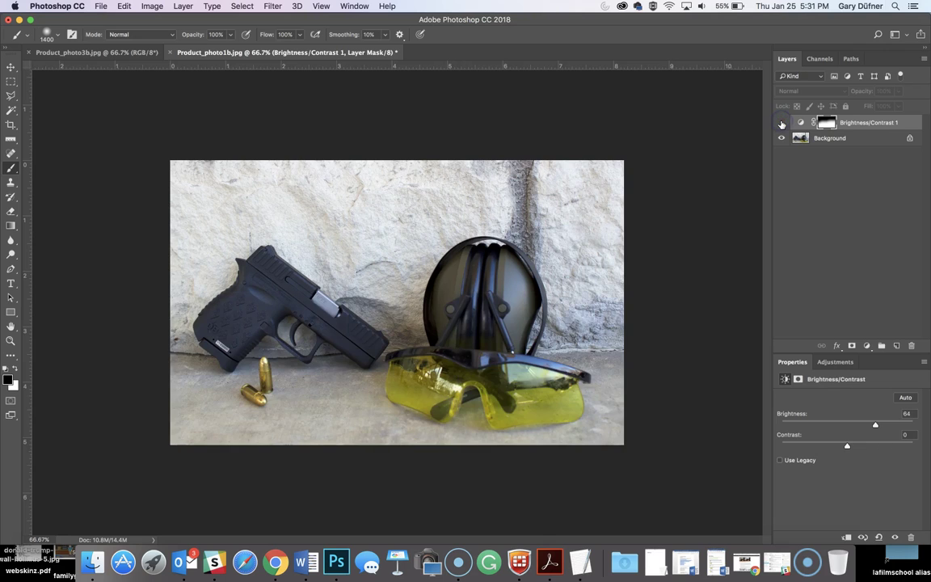
{"action": "left_click", "coordinate": [782, 123]}
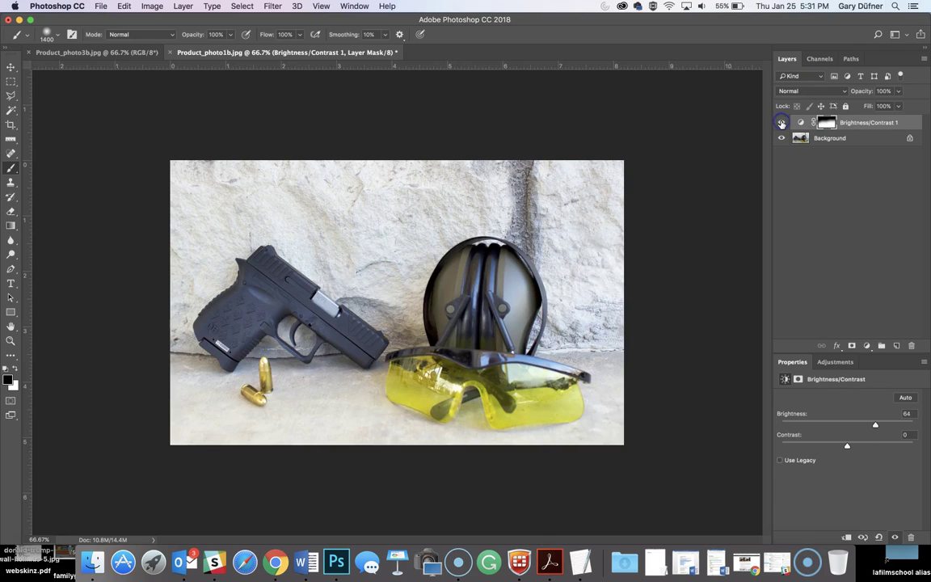
{"action": "left_click", "coordinate": [781, 123]}
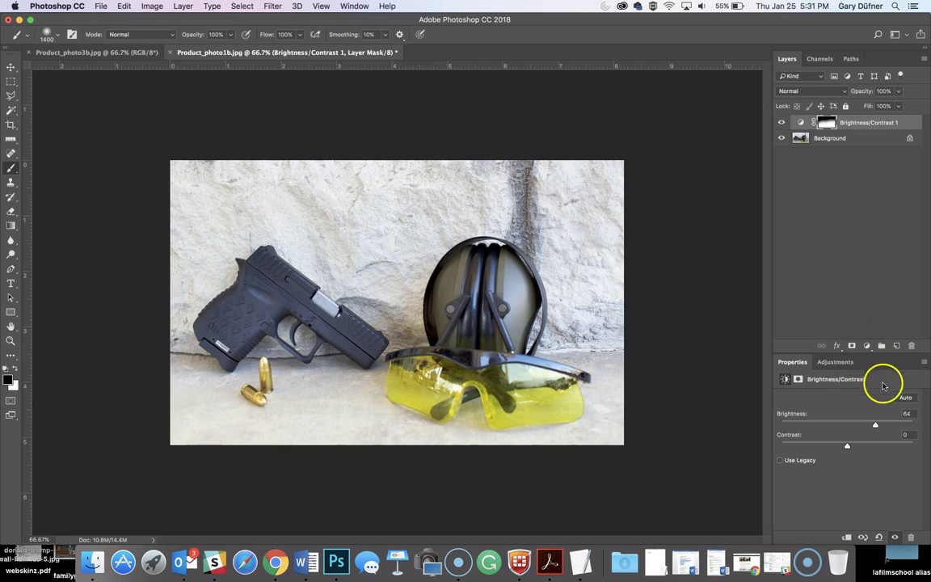
Add a second Brightness/Contrast layer at brightness -64 and paint its mask black over the products and foreground.
{"action": "left_click", "coordinate": [866, 345]}
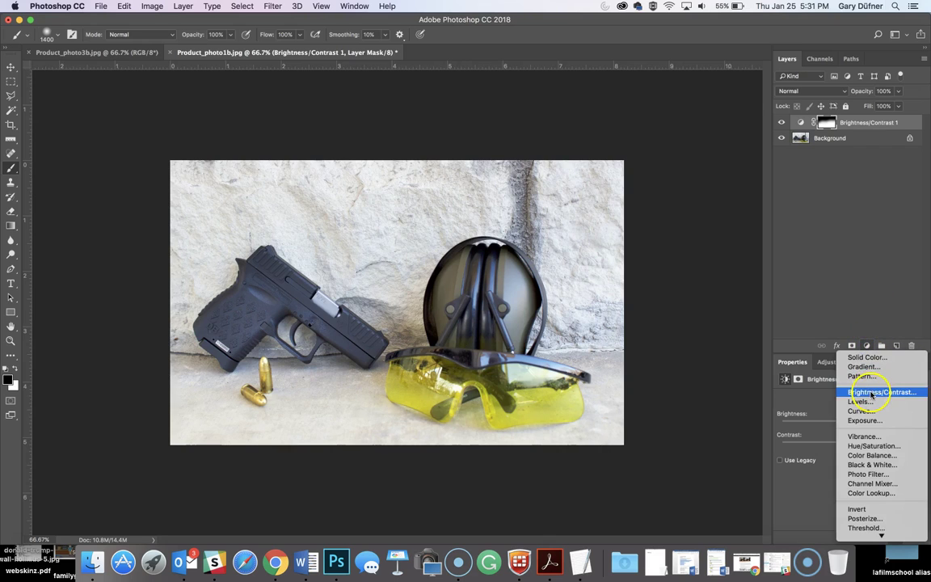
{"action": "left_click", "coordinate": [859, 326]}
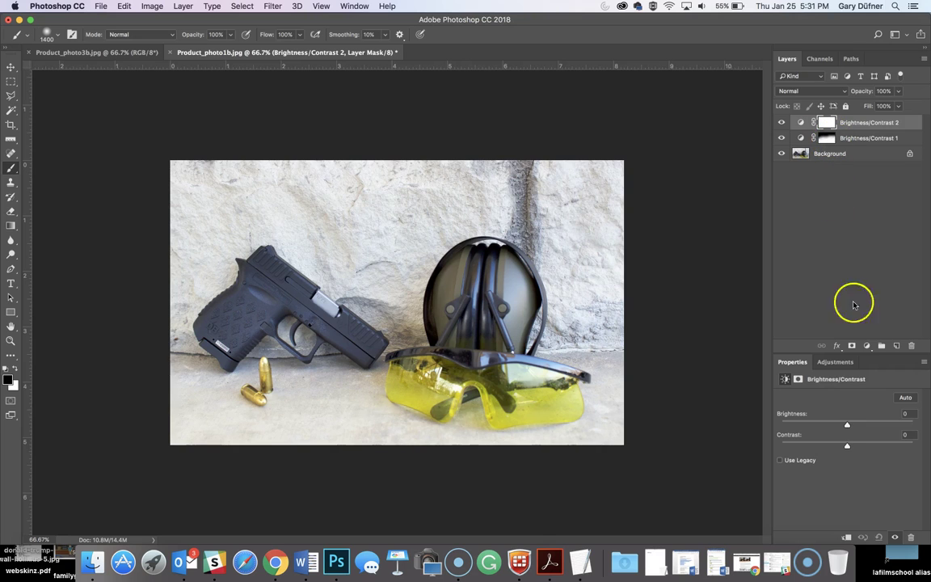
{"action": "left_click_drag", "start_coordinate": [847, 427], "coordinate": [819, 426]}
{"action": "mouse_move", "coordinate": [162, 388]}
{"action": "left_mouse_down"}
{"action": "mouse_move", "coordinate": [245, 378]}
{"action": "mouse_move", "coordinate": [307, 328]}
{"action": "mouse_move", "coordinate": [321, 341]}
{"action": "mouse_move", "coordinate": [450, 356]}
{"action": "left_mouse_up"}
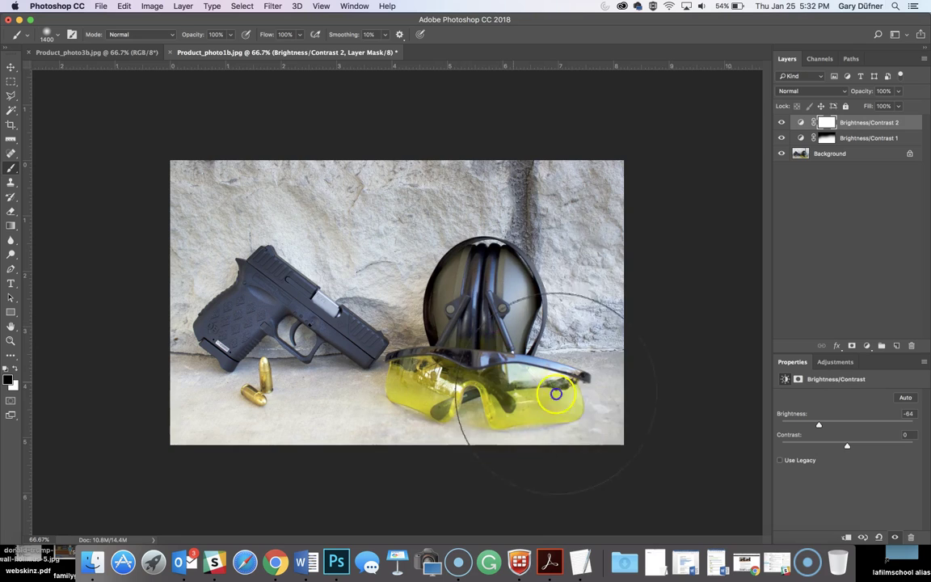
{"action": "key", "text": "super+i"}
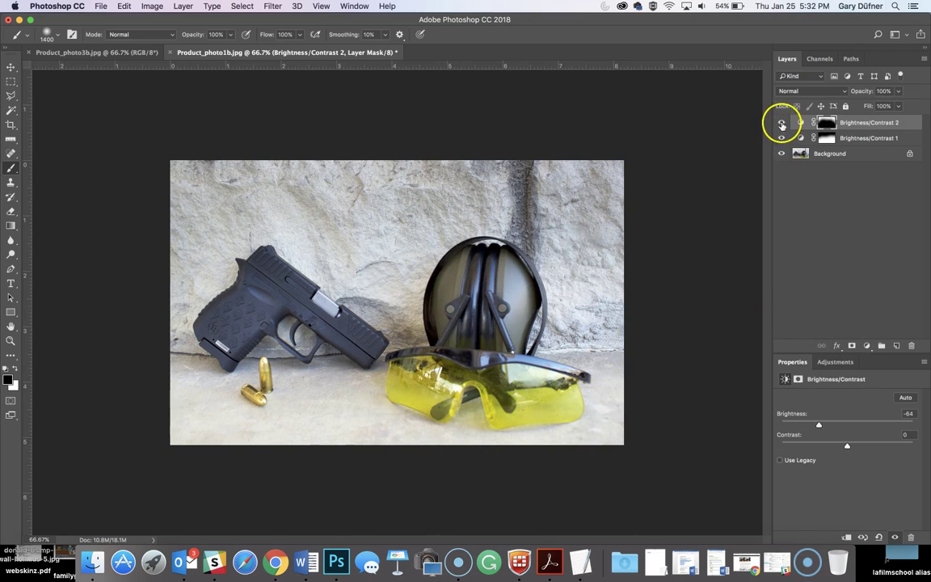
Compare the photo with and without the two Brightness/Contrast layers, leaving both shown.
{"action": "left_click", "coordinate": [782, 138]}
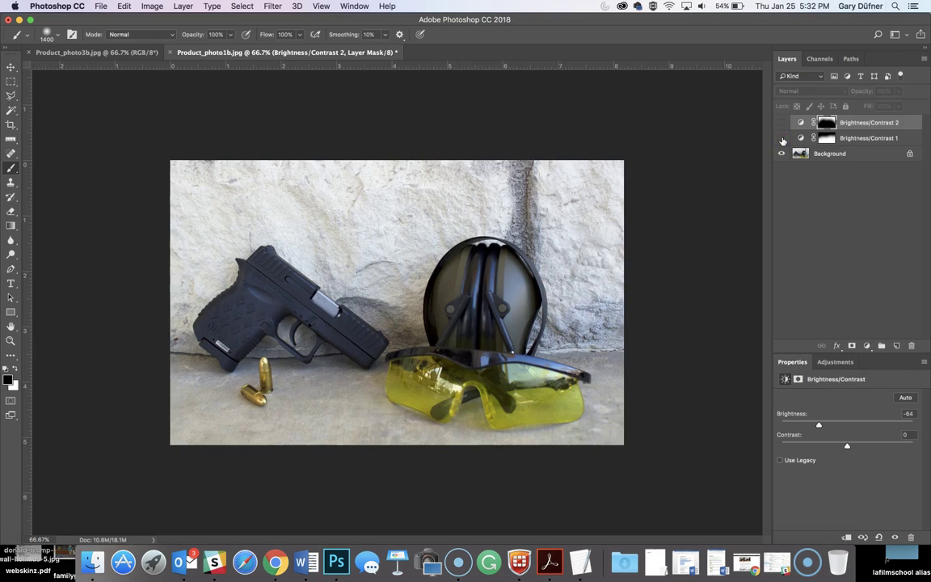
{"action": "left_click", "coordinate": [783, 139]}
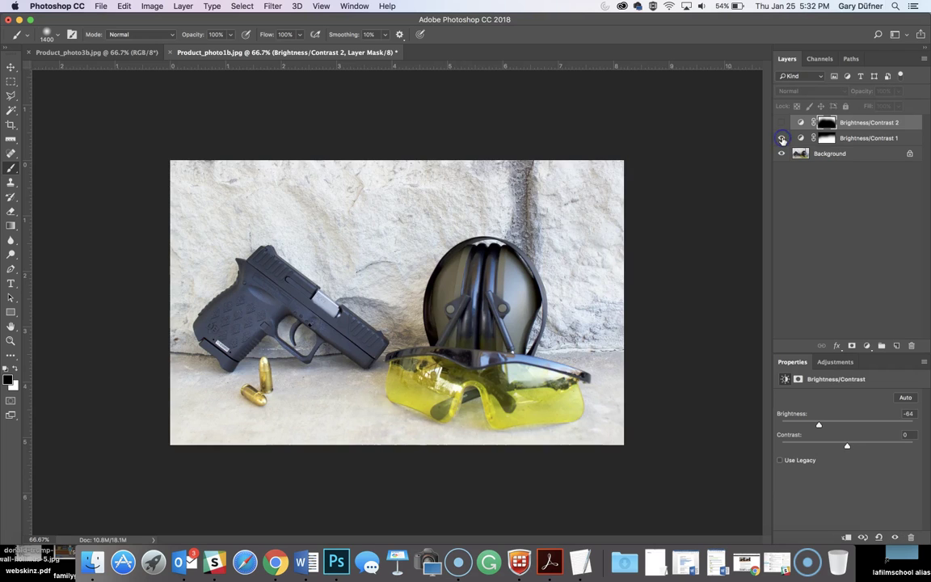
{"action": "left_click", "coordinate": [782, 123]}
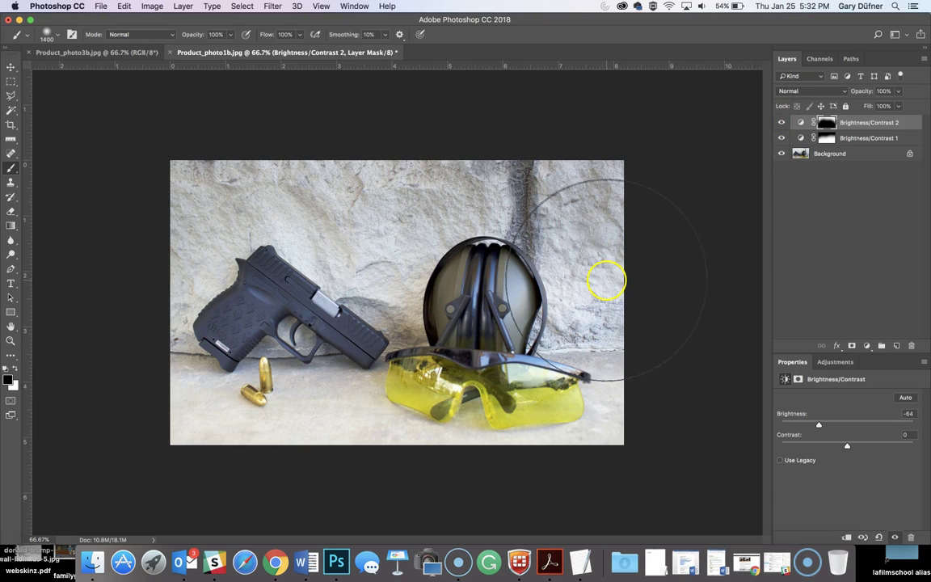
Paint white over the stone wall around the products on the Brightness/Contrast 2 mask with a 400 px brush.
{"action": "key", "text": "bracketleft"}
{"action": "key", "text": "bracketleft"}
{"action": "key", "text": "bracketleft"}
{"action": "key", "text": "bracketleft"}
{"action": "key", "text": "bracketleft"}
{"action": "key", "text": "bracketleft"}
{"action": "key", "text": "bracketleft"}
{"action": "key", "text": "bracketleft"}
{"action": "key", "text": "bracketleft"}
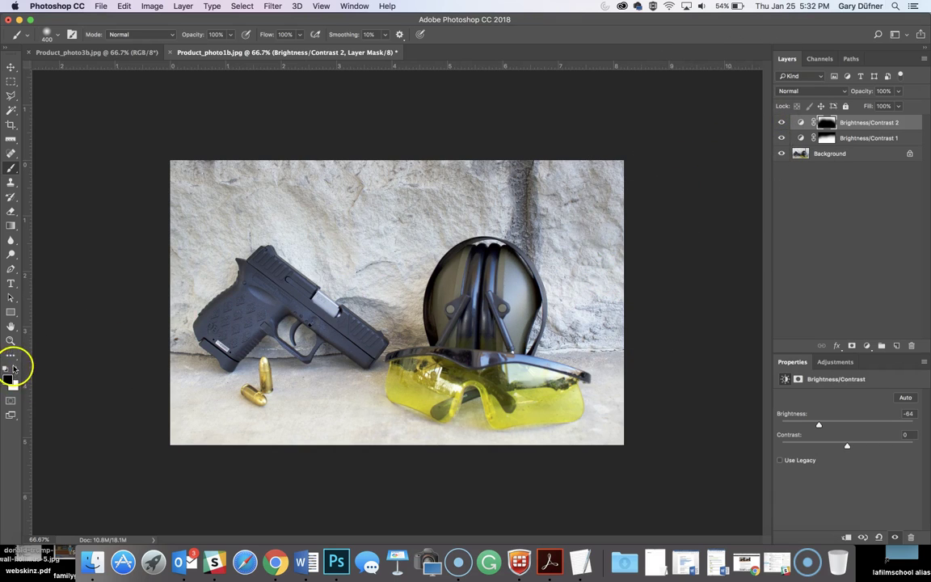
{"action": "left_click", "coordinate": [16, 369]}
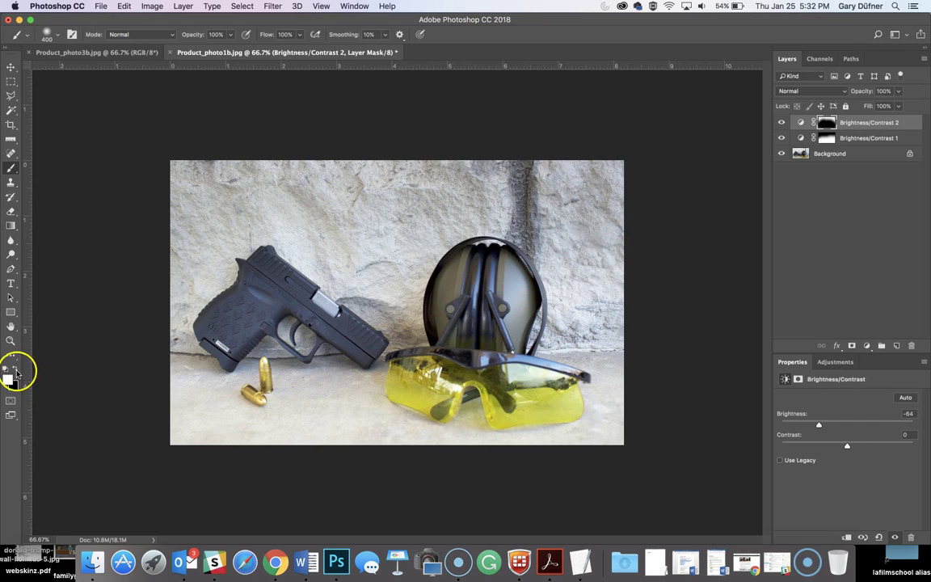
{"action": "mouse_move", "coordinate": [584, 275]}
{"action": "left_mouse_down"}
{"action": "mouse_move", "coordinate": [619, 394]}
{"action": "mouse_move", "coordinate": [635, 407]}
{"action": "mouse_move", "coordinate": [621, 407]}
{"action": "mouse_move", "coordinate": [613, 434]}
{"action": "mouse_move", "coordinate": [627, 371]}
{"action": "mouse_move", "coordinate": [595, 320]}
{"action": "mouse_move", "coordinate": [590, 206]}
{"action": "mouse_move", "coordinate": [480, 202]}
{"action": "mouse_move", "coordinate": [427, 227]}
{"action": "mouse_move", "coordinate": [411, 248]}
{"action": "mouse_move", "coordinate": [399, 323]}
{"action": "mouse_move", "coordinate": [366, 280]}
{"action": "mouse_move", "coordinate": [314, 248]}
{"action": "mouse_move", "coordinate": [293, 221]}
{"action": "mouse_move", "coordinate": [318, 239]}
{"action": "mouse_move", "coordinate": [366, 209]}
{"action": "mouse_move", "coordinate": [389, 208]}
{"action": "mouse_move", "coordinate": [396, 183]}
{"action": "mouse_move", "coordinate": [309, 228]}
{"action": "mouse_move", "coordinate": [306, 257]}
{"action": "mouse_move", "coordinate": [295, 243]}
{"action": "mouse_move", "coordinate": [376, 306]}
{"action": "mouse_move", "coordinate": [275, 230]}
{"action": "mouse_move", "coordinate": [229, 180]}
{"action": "mouse_move", "coordinate": [473, 195]}
{"action": "left_mouse_up"}
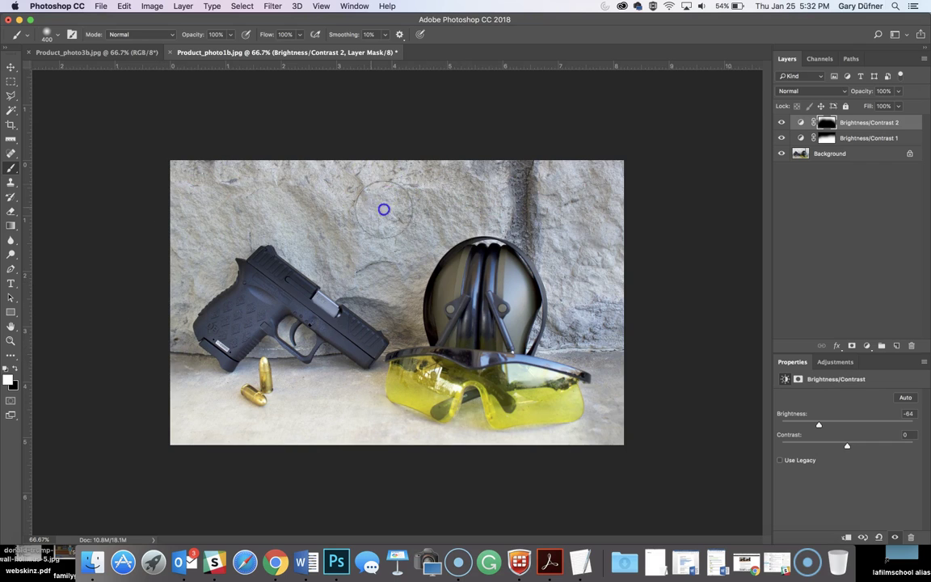
Compare the photo with and without the Brightness/Contrast 2 layer, leaving the layer shown.
{"action": "left_click", "coordinate": [781, 122]}
{"action": "left_click", "coordinate": [781, 123]}
{"action": "left_click", "coordinate": [782, 123]}
{"action": "left_click", "coordinate": [781, 123]}
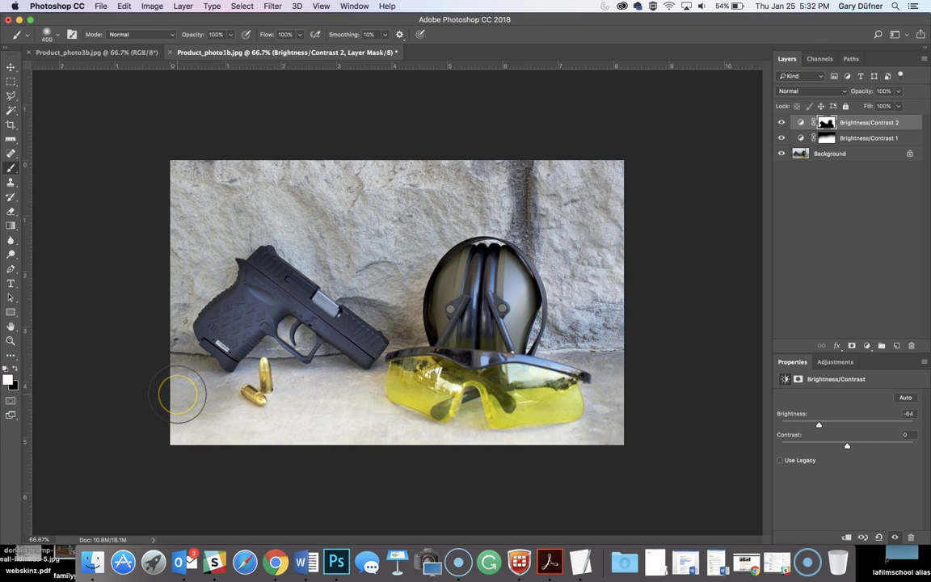
Paint black across the foreground ledge on the Brightness/Contrast 2 mask with a 1000 px brush.
{"action": "left_click", "coordinate": [15, 367]}
{"action": "key", "text": "bracketright"}
{"action": "key", "text": "bracketright"}
{"action": "key", "text": "bracketright"}
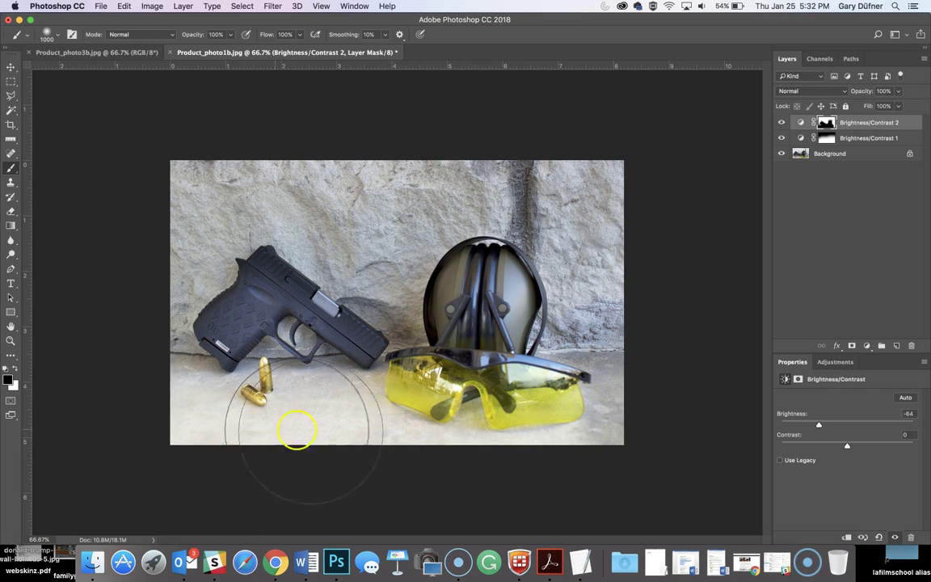
{"action": "left_click", "coordinate": [584, 448]}
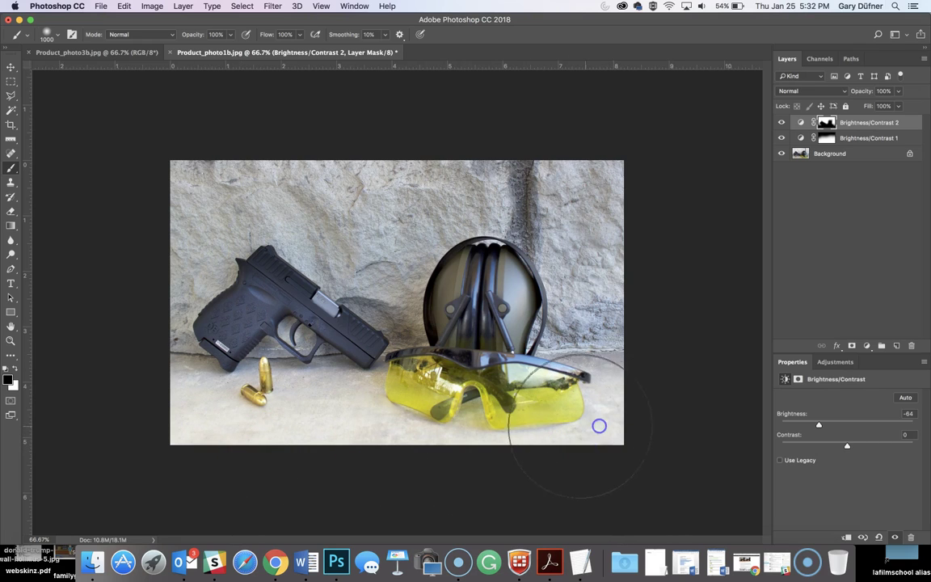
Touch up the Brightness/Contrast 2 mask in black over the pistol and earmuffs, reducing the brush to 80 px.
{"action": "mouse_move", "coordinate": [421, 290]}
{"action": "left_mouse_down"}
{"action": "mouse_move", "coordinate": [316, 235]}
{"action": "mouse_move", "coordinate": [251, 286]}
{"action": "mouse_move", "coordinate": [273, 281]}
{"action": "mouse_move", "coordinate": [255, 278]}
{"action": "left_mouse_up"}
{"action": "key", "text": "bracketleft"}
{"action": "key", "text": "bracketleft"}
{"action": "key", "text": "bracketleft"}
{"action": "key", "text": "bracketleft"}
{"action": "key", "text": "bracketleft"}
{"action": "key", "text": "bracketleft"}
{"action": "key", "text": "bracketleft"}
{"action": "key", "text": "bracketleft"}
{"action": "key", "text": "bracketleft"}
{"action": "key", "text": "bracketleft"}
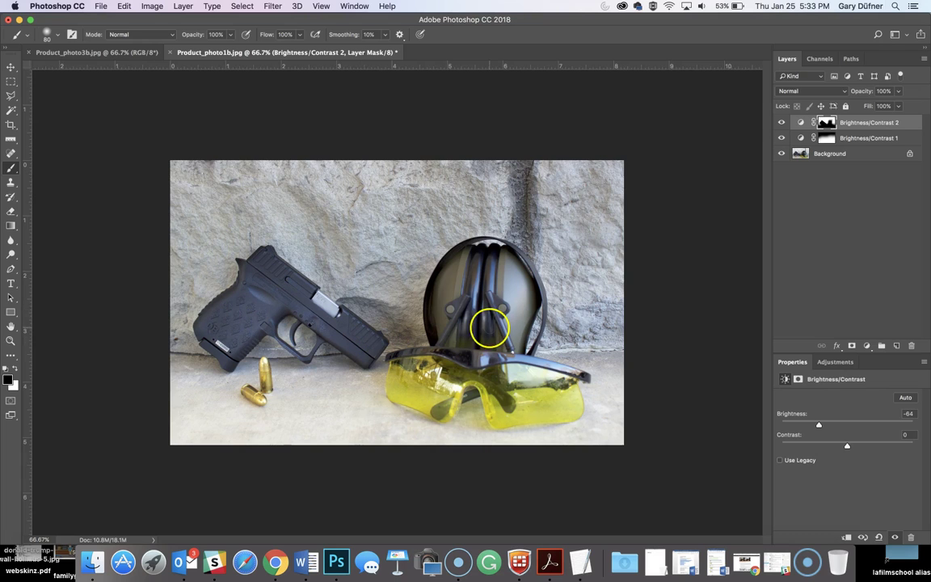
Compare the product photo with both Brightness/Contrast layers hidden and shown, leaving both on.
{"action": "left_click_drag", "start_coordinate": [781, 122], "coordinate": [783, 140]}
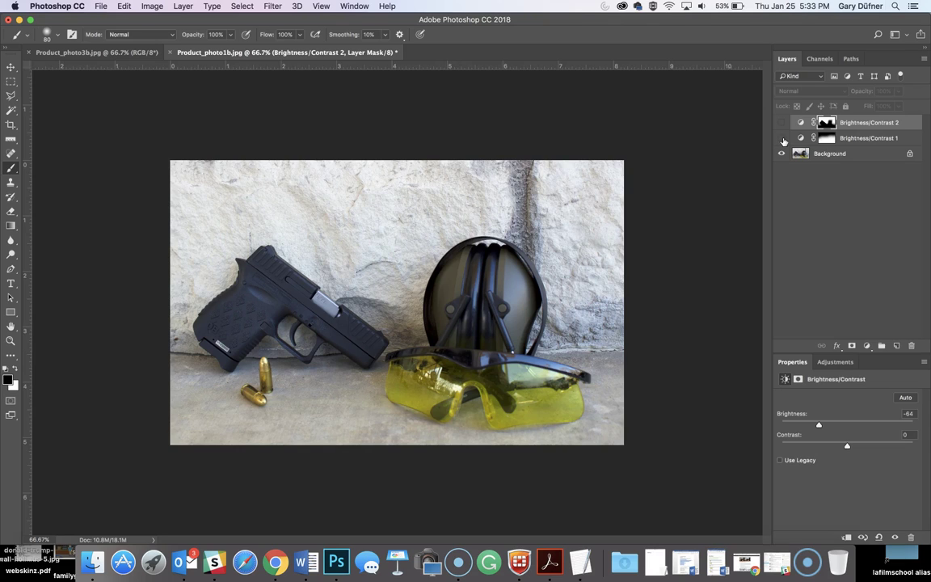
{"action": "left_click_drag", "start_coordinate": [782, 138], "coordinate": [781, 127]}
{"action": "left_click", "coordinate": [781, 122]}
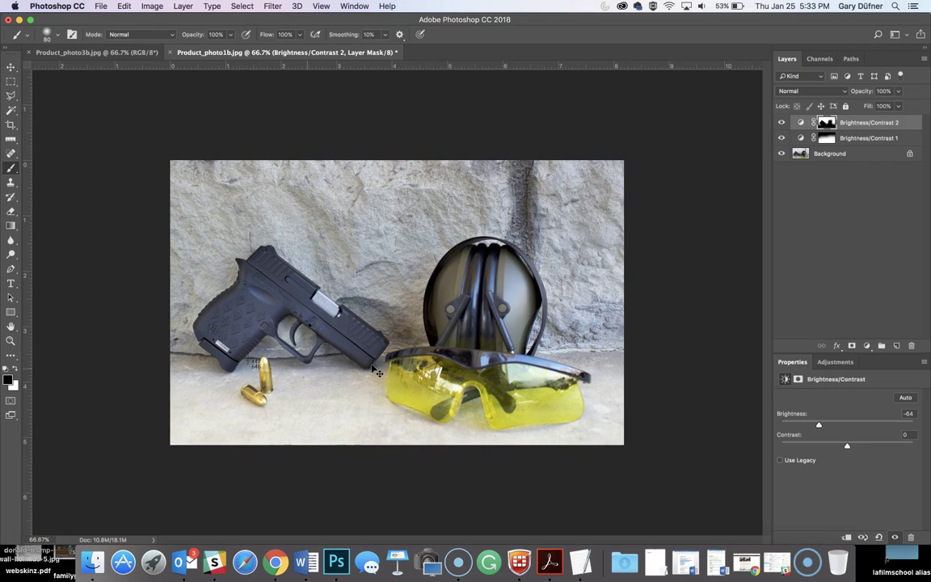
{"action": "left_click_drag", "start_coordinate": [205, 187], "coordinate": [619, 433]}
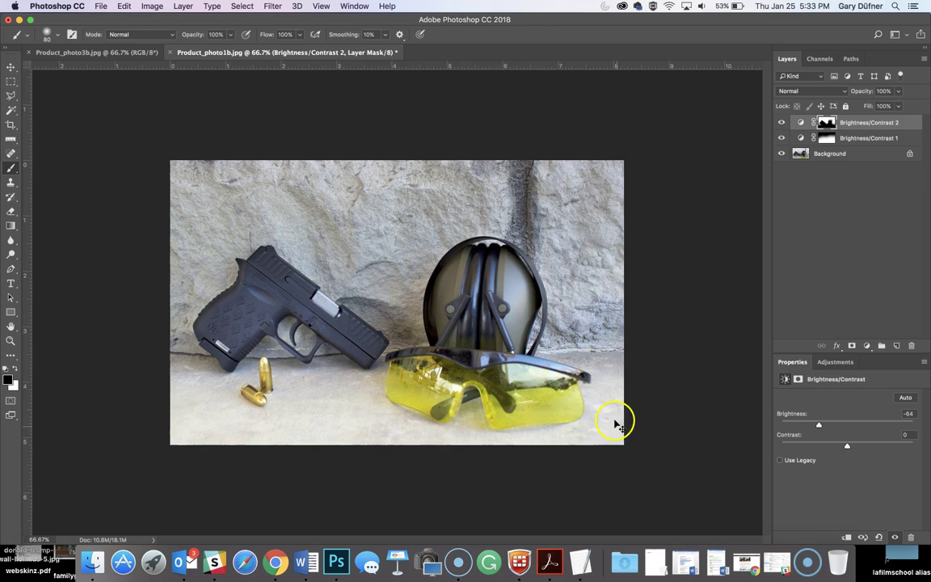
Preview Product_photo3b.jpg in Finder, close the preview and return to Photoshop.
{"action": "left_click", "coordinate": [19, 19]}
{"action": "left_click", "coordinate": [474, 67]}
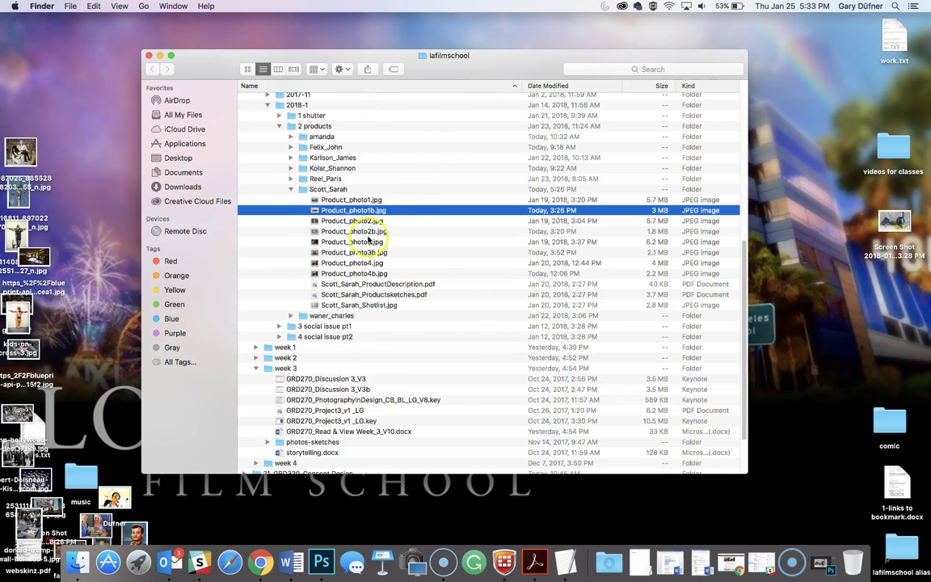
{"action": "left_click", "coordinate": [342, 253]}
{"action": "key", "text": "space"}
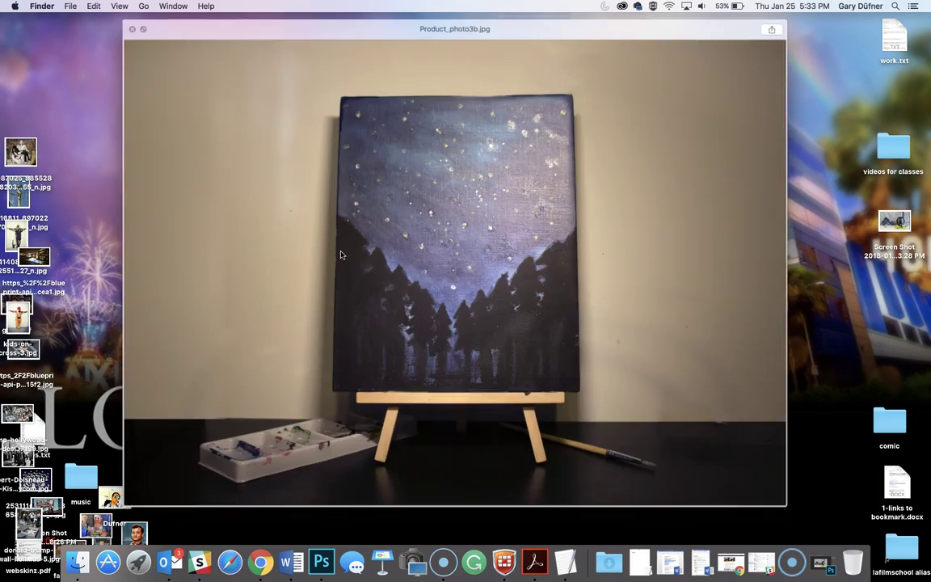
{"action": "key", "text": "space"}
{"action": "left_click", "coordinate": [323, 557]}
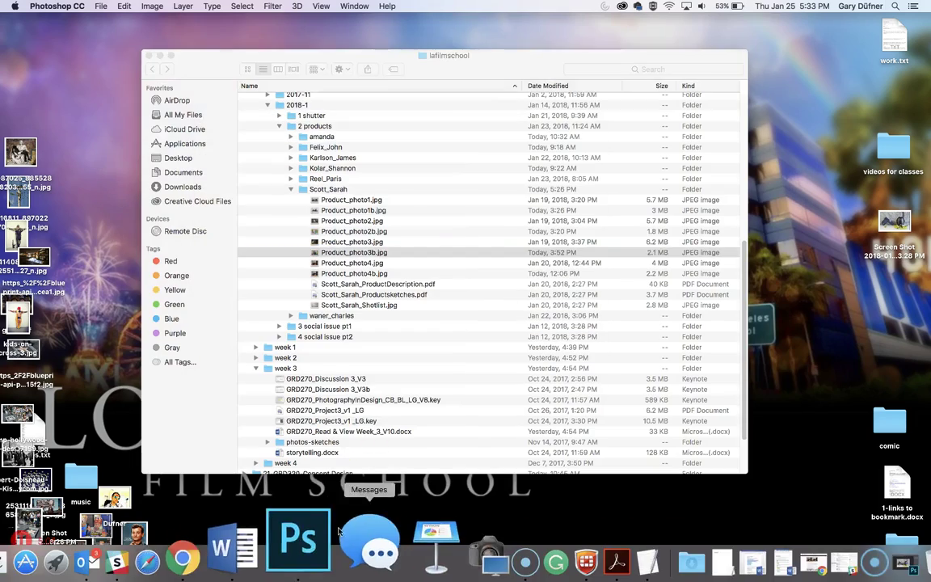
Duplicate the Background layer of Product_photo3b.jpg and apply Auto Color to the copy.
{"action": "left_click", "coordinate": [125, 54]}
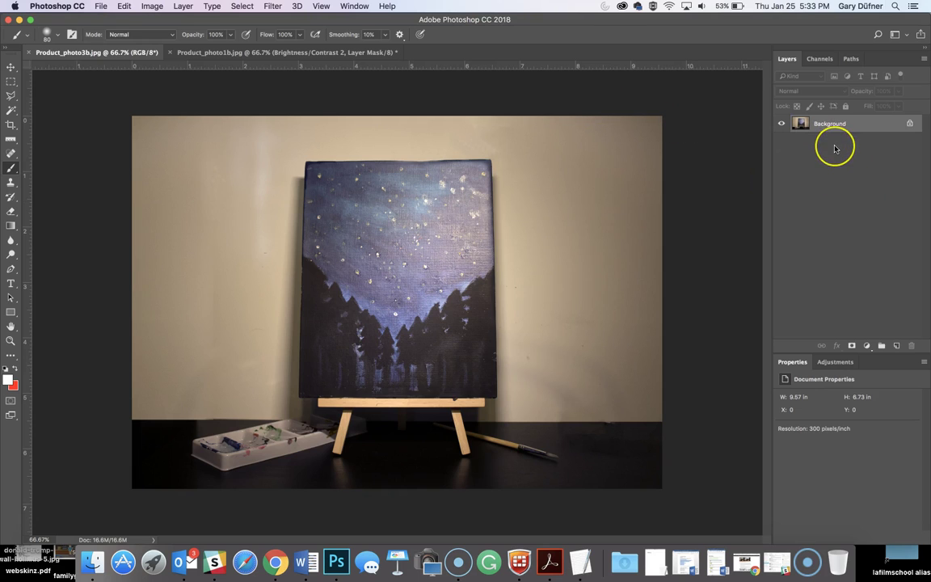
{"action": "key", "text": "super+j"}
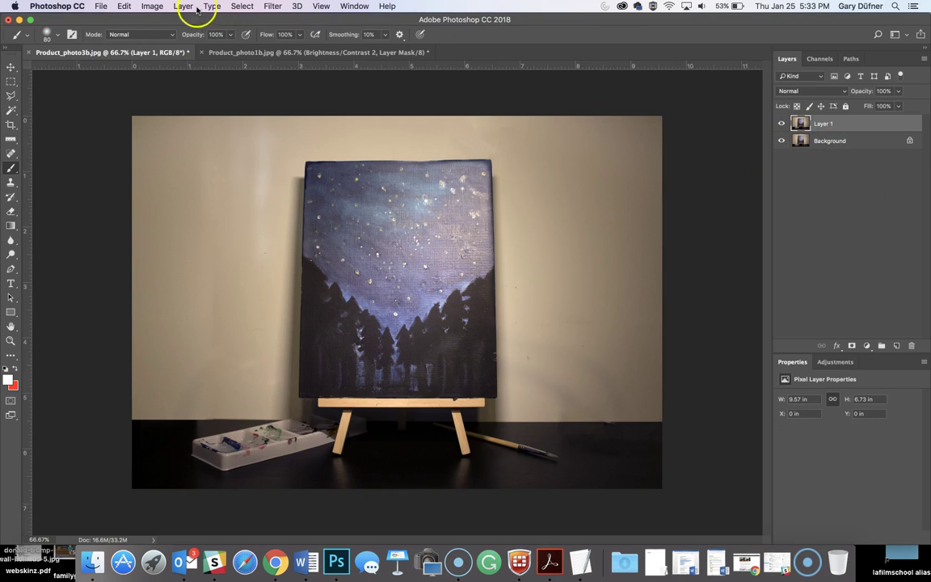
{"action": "left_click", "coordinate": [150, 6]}
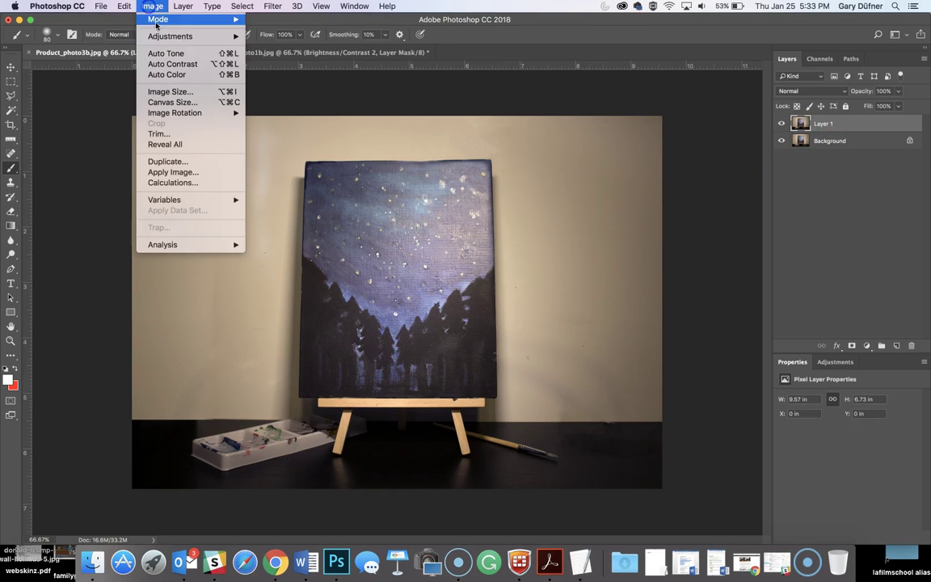
{"action": "left_click", "coordinate": [160, 74]}
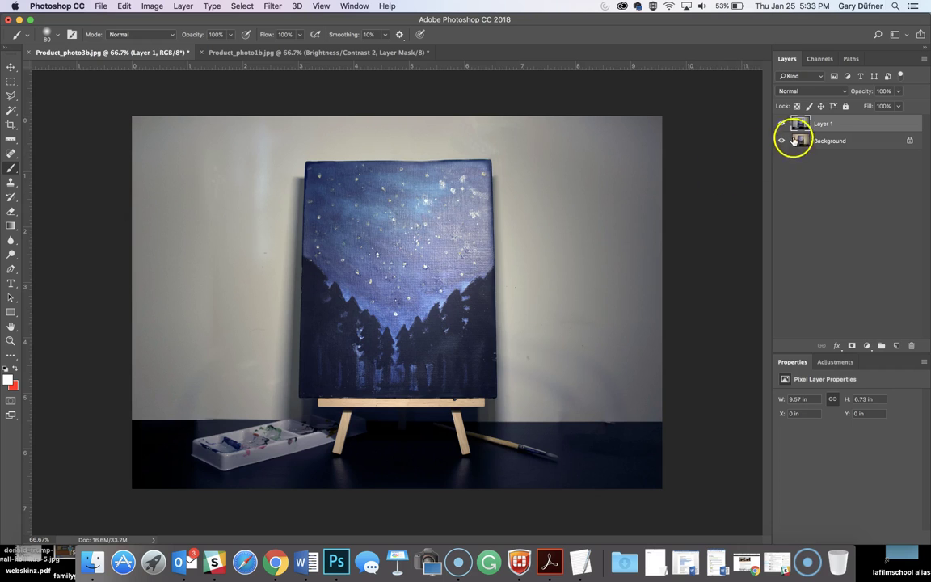
Compare the color-corrected Layer 1 with the original Background, leaving Layer 1 shown.
{"action": "left_click", "coordinate": [783, 125]}
{"action": "left_click", "coordinate": [783, 124]}
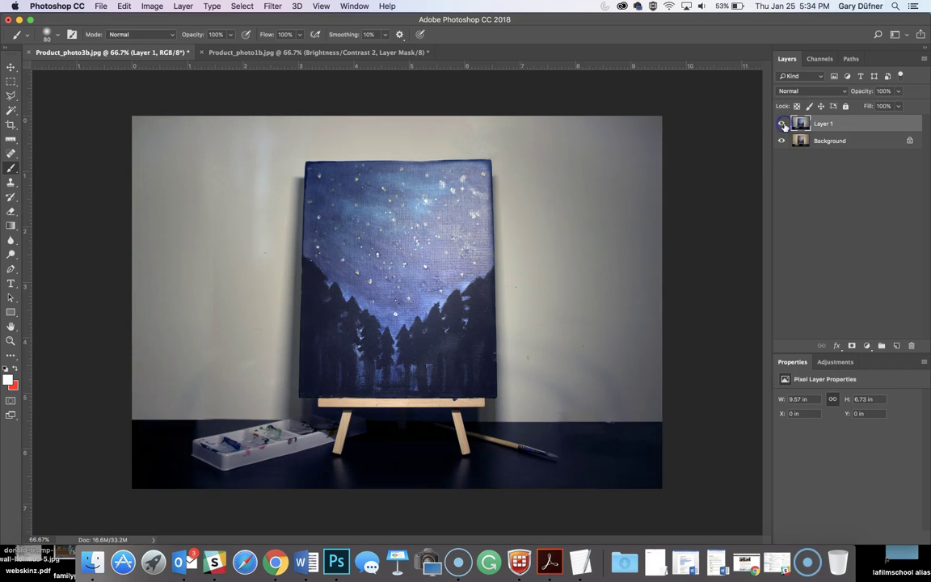
{"action": "left_click", "coordinate": [783, 124]}
{"action": "left_click", "coordinate": [783, 124]}
{"action": "left_click", "coordinate": [783, 126]}
{"action": "left_click", "coordinate": [783, 125]}
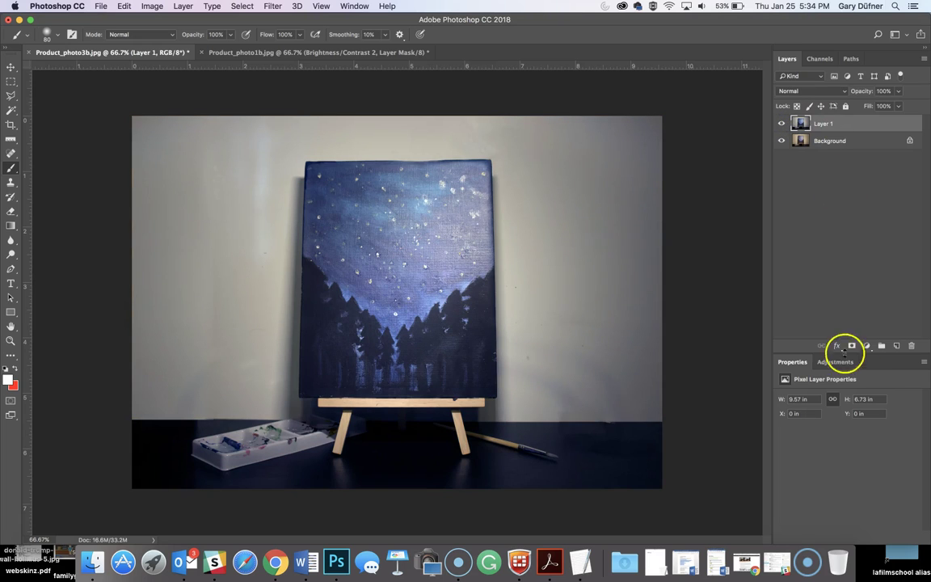
Add a Brightness/Contrast layer at brightness 89 and paint black on its mask over the painting's upper-left edge.
{"action": "left_click", "coordinate": [867, 346]}
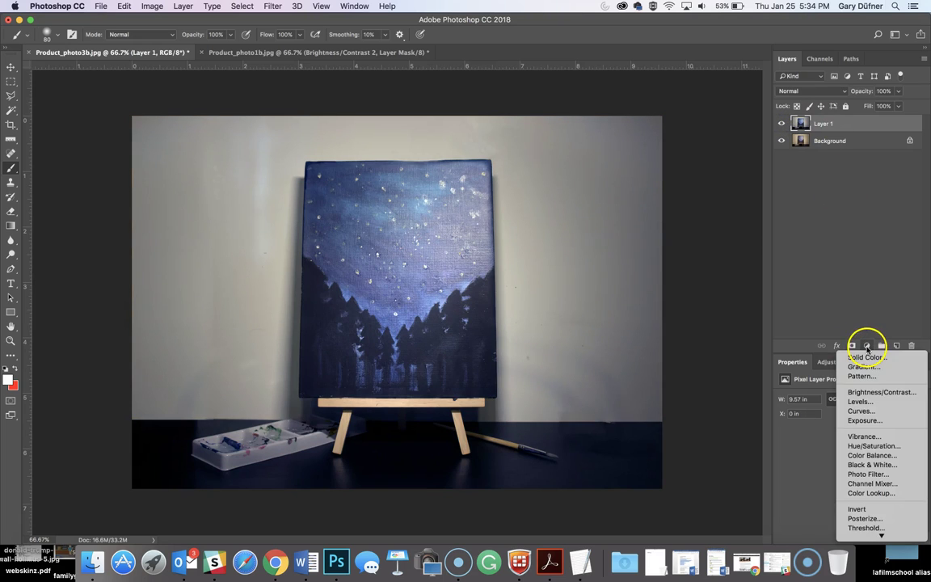
{"action": "left_click", "coordinate": [873, 392]}
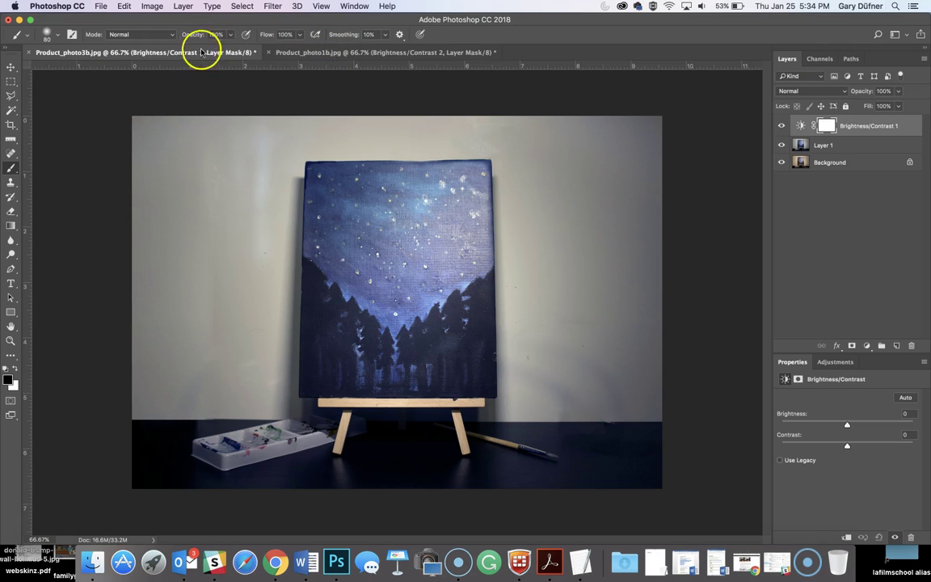
{"action": "left_click_drag", "start_coordinate": [852, 425], "coordinate": [887, 426]}
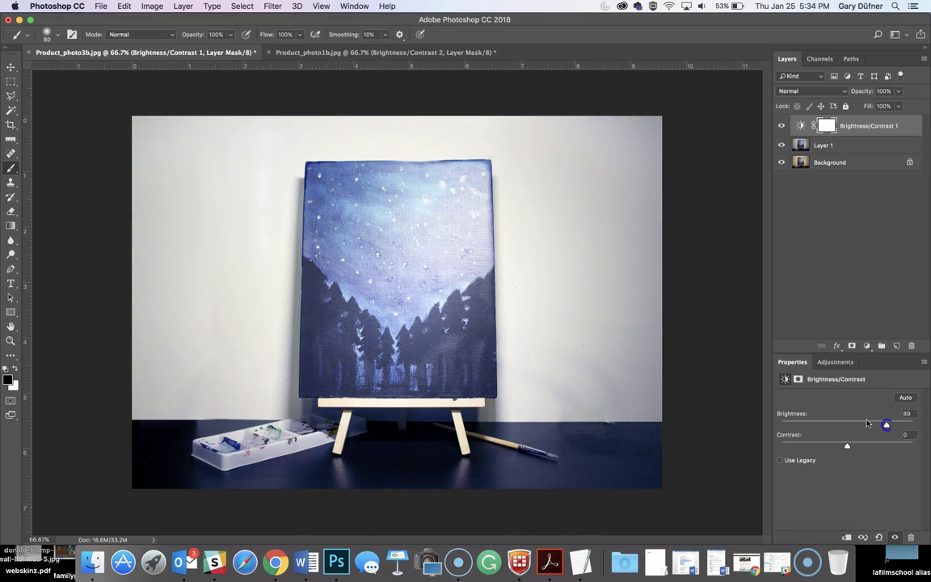
{"action": "mouse_move", "coordinate": [354, 186]}
{"action": "left_mouse_down"}
{"action": "mouse_move", "coordinate": [324, 186]}
{"action": "mouse_move", "coordinate": [314, 245]}
{"action": "left_mouse_up"}
{"action": "mouse_move", "coordinate": [311, 204]}
{"action": "left_mouse_down"}
{"action": "mouse_move", "coordinate": [315, 289]}
{"action": "mouse_move", "coordinate": [324, 194]}
{"action": "mouse_move", "coordinate": [313, 220]}
{"action": "left_mouse_up"}
Select the whole painted canvas on the easel by outlining its edges with the Polygonal Lasso.
{"action": "left_click_drag", "start_coordinate": [11, 95], "coordinate": [51, 109]}
{"action": "left_click", "coordinate": [335, 173]}
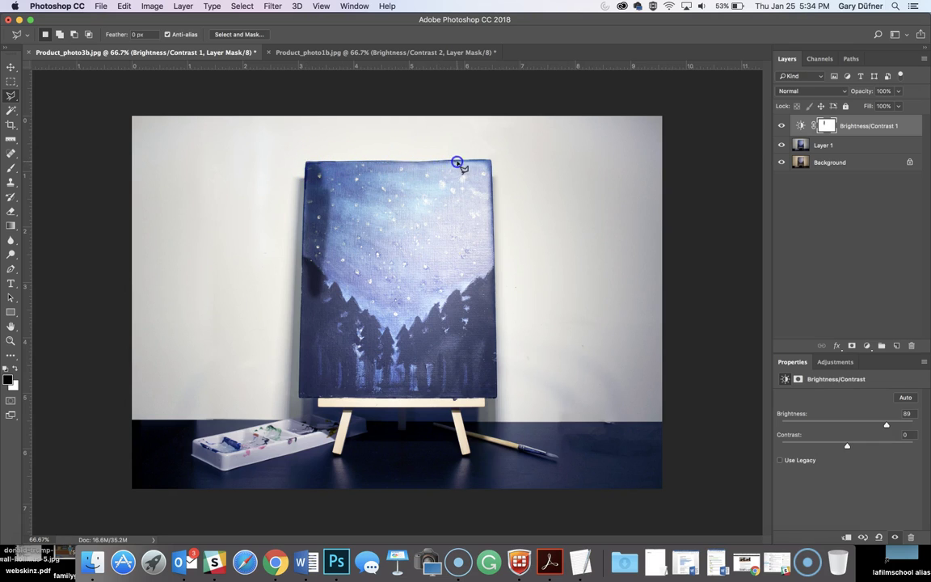
{"action": "left_click", "coordinate": [493, 323]}
{"action": "left_click", "coordinate": [496, 400]}
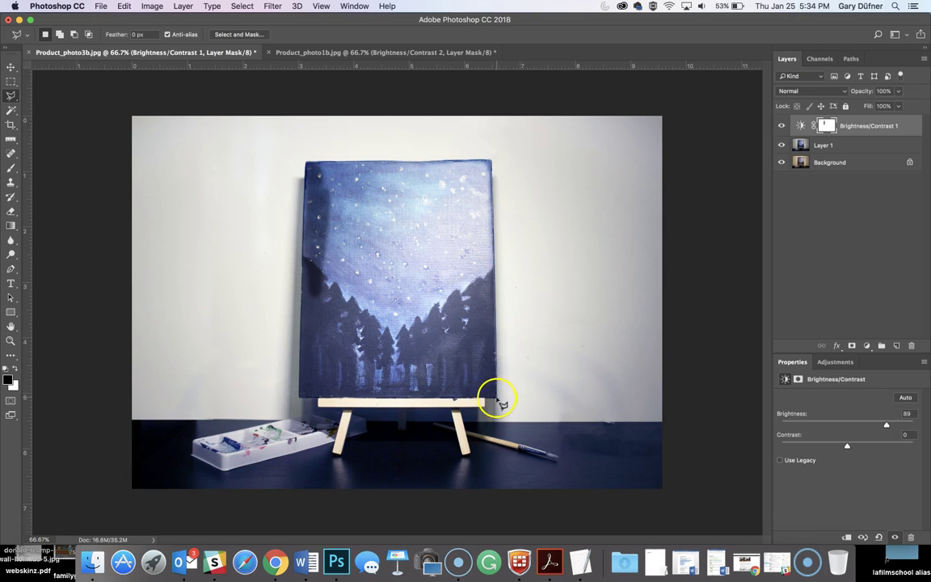
{"action": "left_click", "coordinate": [330, 399]}
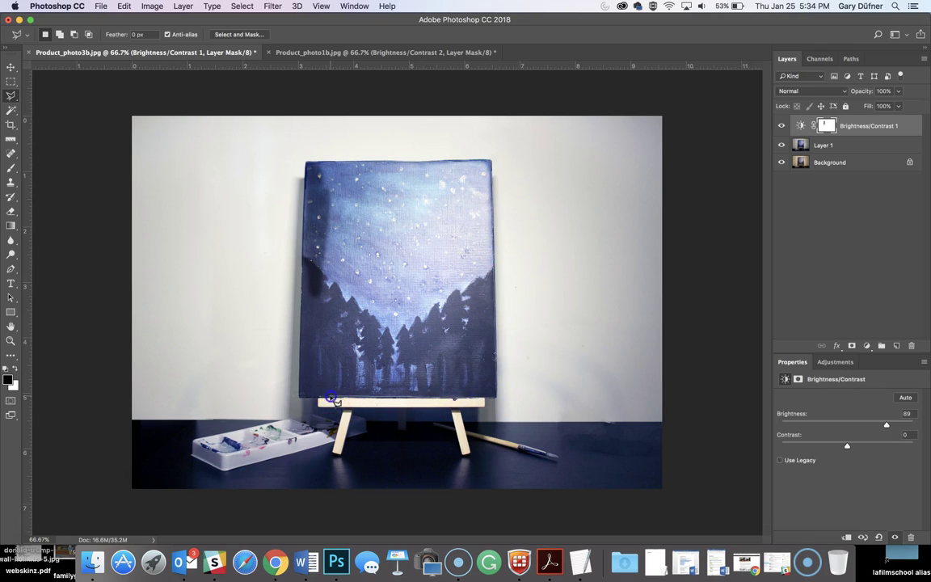
{"action": "left_click", "coordinate": [300, 398]}
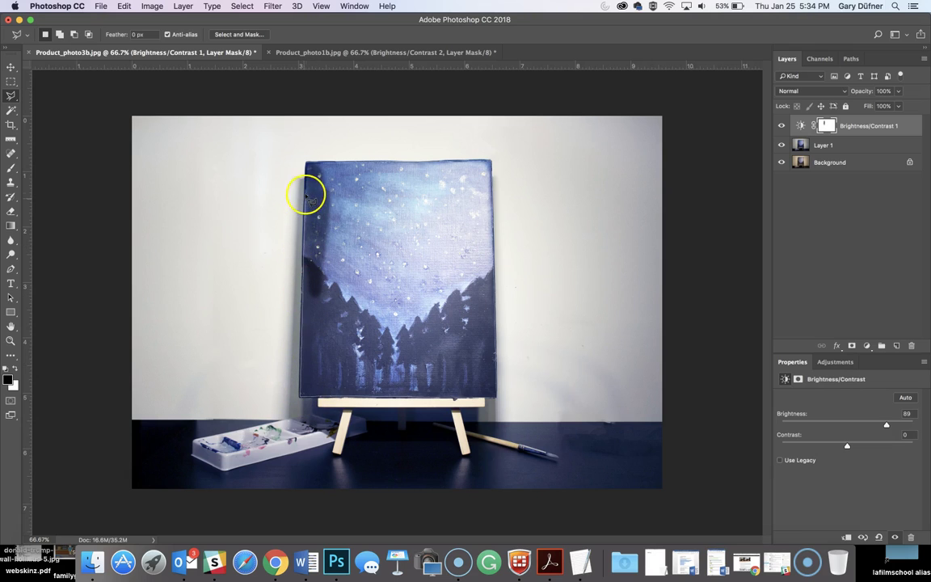
Fill the canvas selection with black on the Brightness/Contrast 1 mask so the painting is not brightened.
{"action": "left_click", "coordinate": [15, 368]}
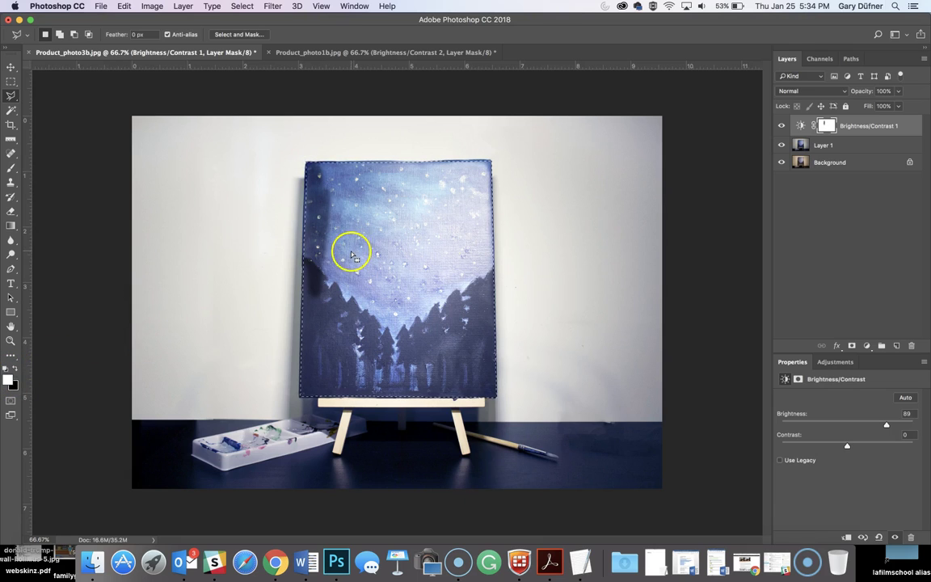
{"action": "left_click", "coordinate": [15, 368]}
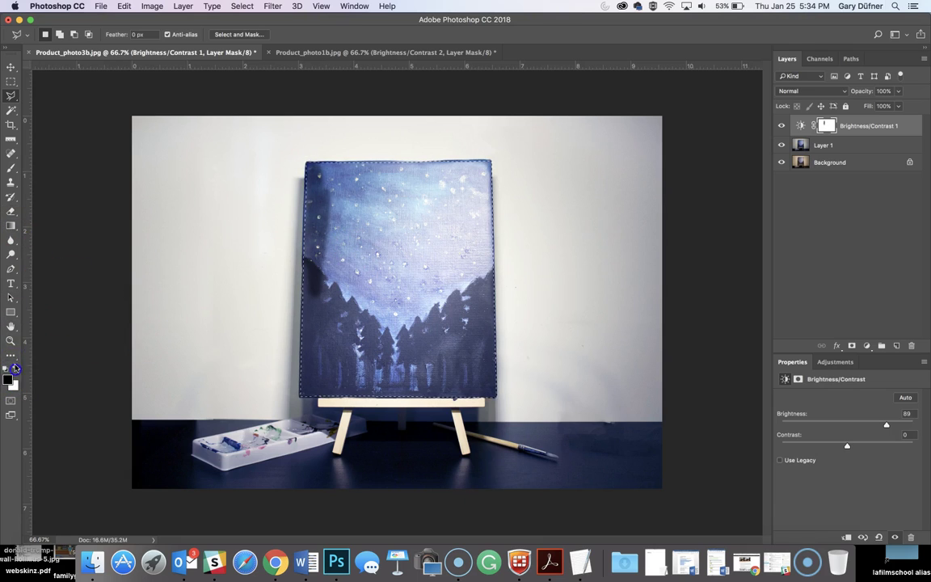
{"action": "left_click", "coordinate": [11, 167]}
{"action": "mouse_move", "coordinate": [362, 196]}
{"action": "left_mouse_down"}
{"action": "mouse_move", "coordinate": [327, 210]}
{"action": "mouse_move", "coordinate": [429, 318]}
{"action": "mouse_move", "coordinate": [449, 389]}
{"action": "mouse_move", "coordinate": [470, 345]}
{"action": "mouse_move", "coordinate": [326, 330]}
{"action": "left_mouse_up"}
{"action": "key", "text": "bracketright"}
{"action": "key", "text": "bracketright"}
{"action": "key", "text": "bracketright"}
{"action": "key", "text": "bracketright"}
{"action": "key", "text": "bracketright"}
{"action": "key", "text": "alt+BackSpace"}
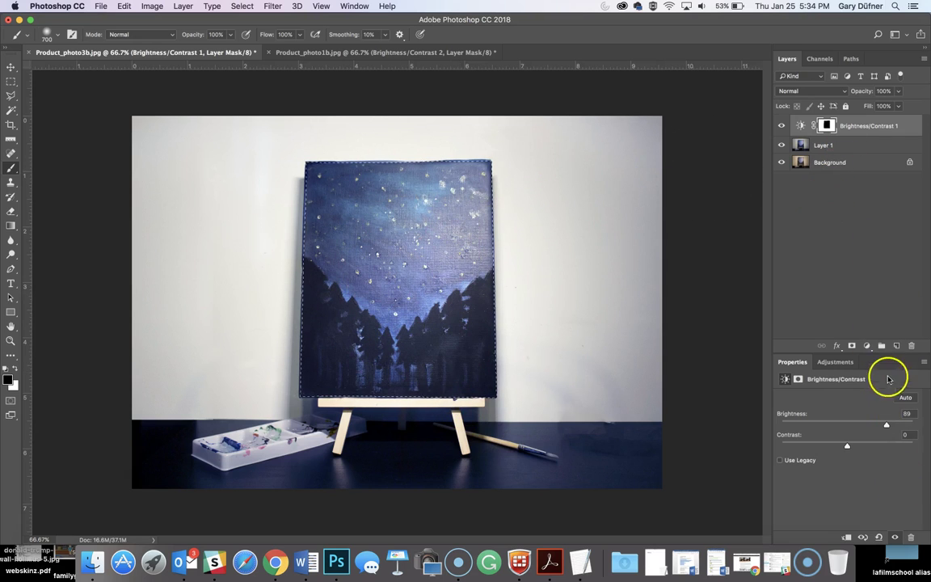
Fill the canvas selection with red on a new layer, deselect it and hide that layer.
{"action": "left_click", "coordinate": [897, 345]}
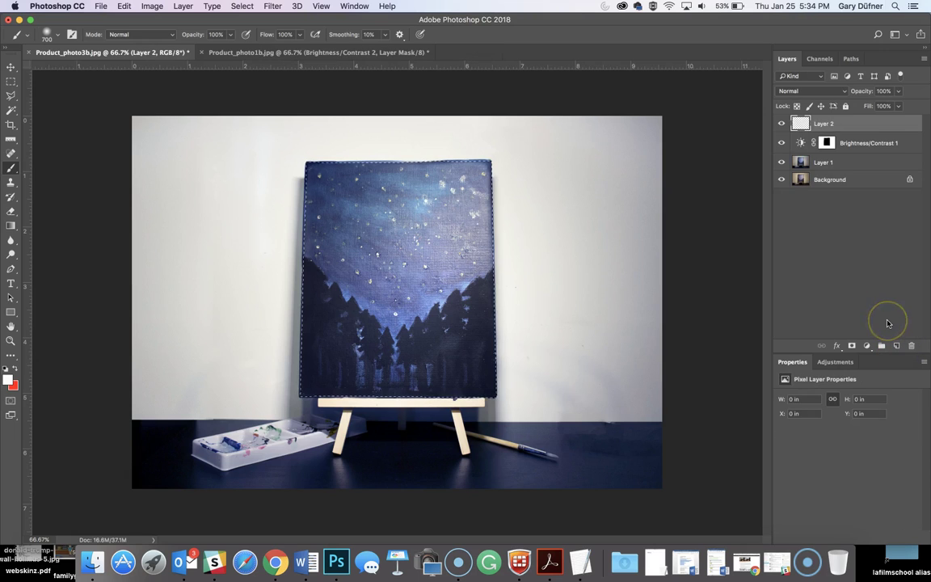
{"action": "key", "text": "alt+BackSpace"}
{"action": "key", "text": "ctrl+d"}
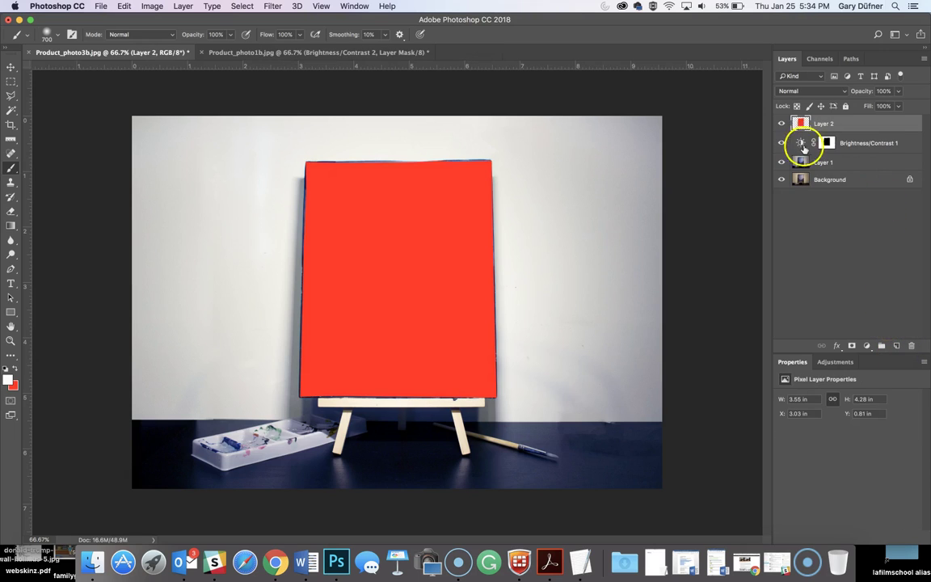
{"action": "left_click", "coordinate": [782, 124]}
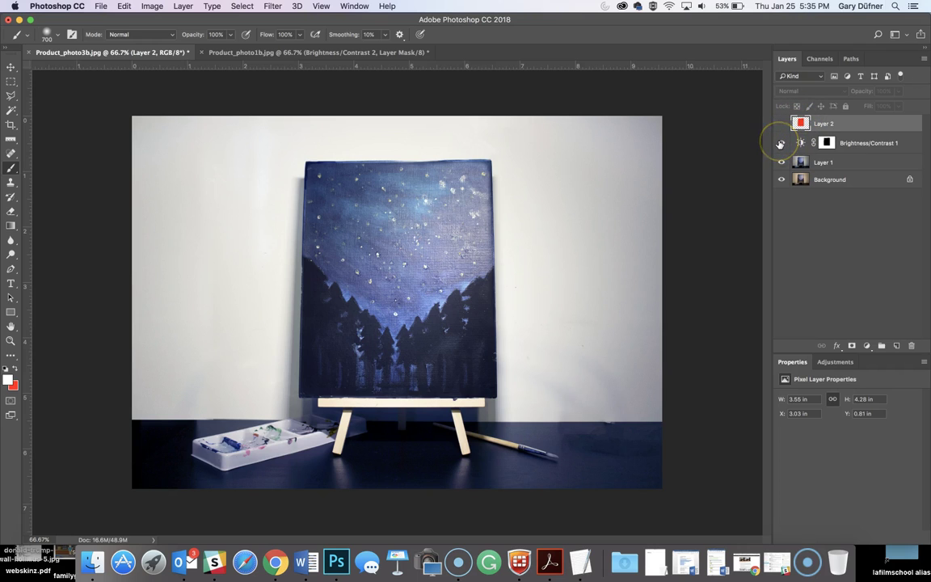
Compare the photo with and without the Brightness/Contrast 1 layer, leave it shown and make its mask active.
{"action": "left_click", "coordinate": [780, 143]}
{"action": "left_click", "coordinate": [780, 143]}
{"action": "left_click", "coordinate": [779, 143]}
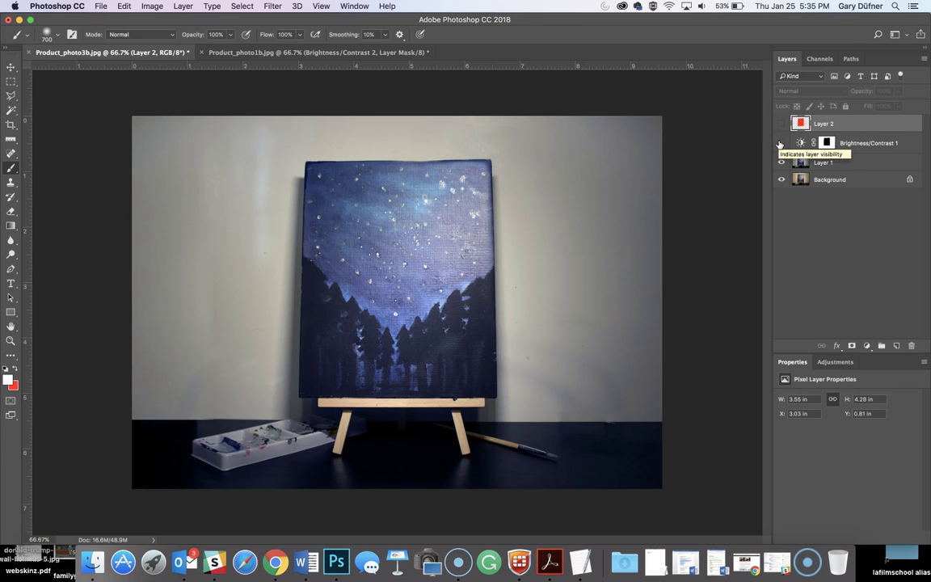
{"action": "left_click", "coordinate": [780, 142]}
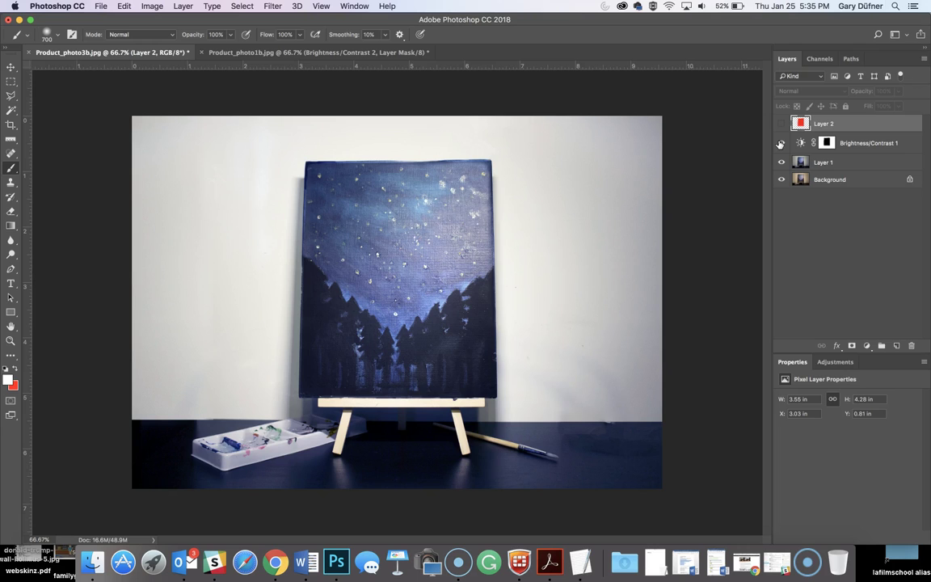
{"action": "left_click", "coordinate": [806, 143]}
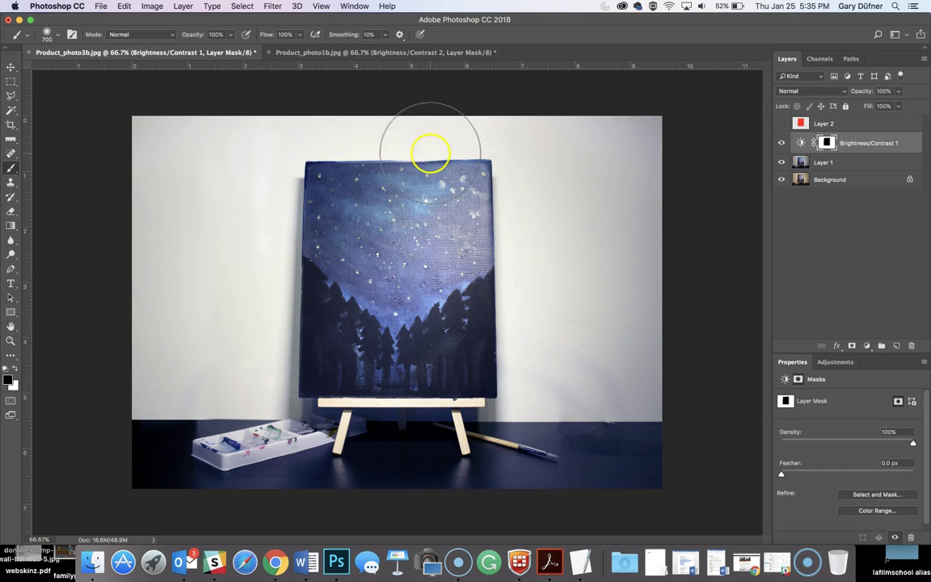
Paint black with a 25 px brush along the canvas's top edge on the Brightness/Contrast 1 mask to clean up its outline.
{"action": "key", "text": "bracketleft"}
{"action": "key", "text": "bracketleft"}
{"action": "key", "text": "bracketleft"}
{"action": "key", "text": "bracketleft"}
{"action": "key", "text": "bracketleft"}
{"action": "key", "text": "bracketleft"}
{"action": "key", "text": "bracketleft"}
{"action": "key", "text": "bracketleft"}
{"action": "key", "text": "bracketleft"}
{"action": "key", "text": "bracketleft"}
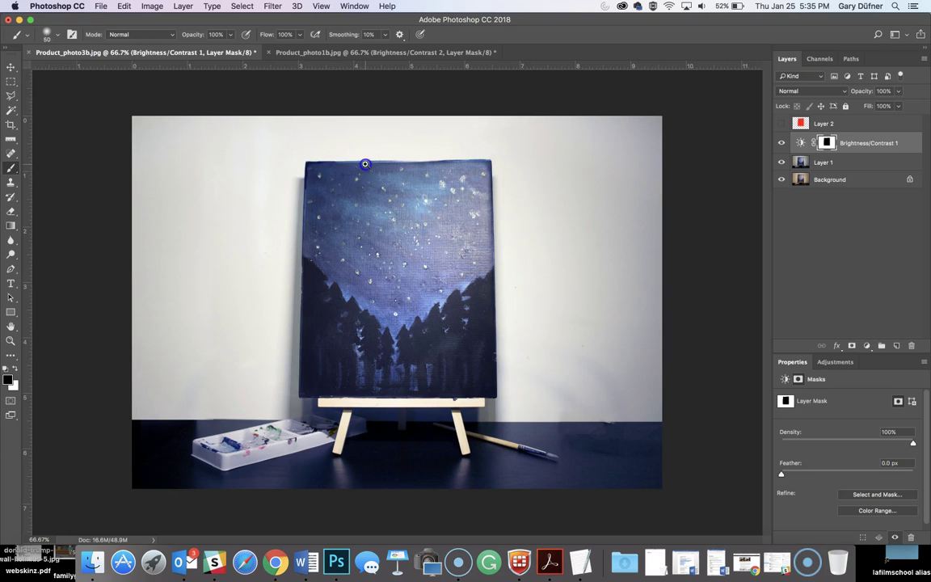
{"action": "scroll", "coordinate": [364, 164], "scroll_direction": "up", "scroll_amount": 5}
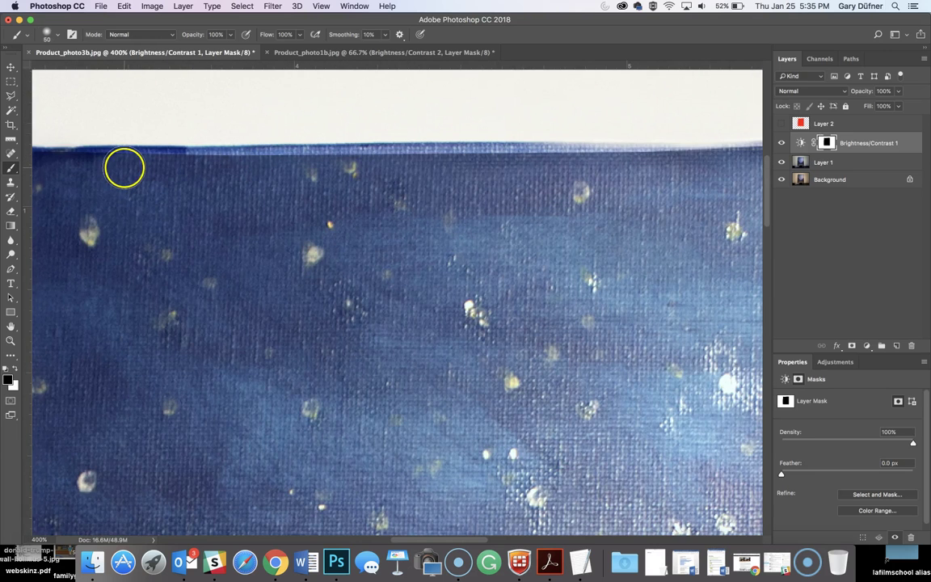
{"action": "key", "text": "bracketleft"}
{"action": "key", "text": "bracketleft"}
{"action": "mouse_move", "coordinate": [34, 148]}
{"action": "left_mouse_down"}
{"action": "mouse_move", "coordinate": [629, 161]}
{"action": "mouse_move", "coordinate": [269, 161]}
{"action": "mouse_move", "coordinate": [524, 164]}
{"action": "mouse_move", "coordinate": [589, 176]}
{"action": "mouse_move", "coordinate": [194, 181]}
{"action": "left_mouse_up"}
{"action": "mouse_move", "coordinate": [162, 152]}
{"action": "left_mouse_down"}
{"action": "mouse_move", "coordinate": [714, 150]}
{"action": "mouse_move", "coordinate": [410, 159]}
{"action": "left_mouse_up"}
{"action": "scroll", "coordinate": [632, 388], "scroll_direction": "down", "scroll_amount": 10}
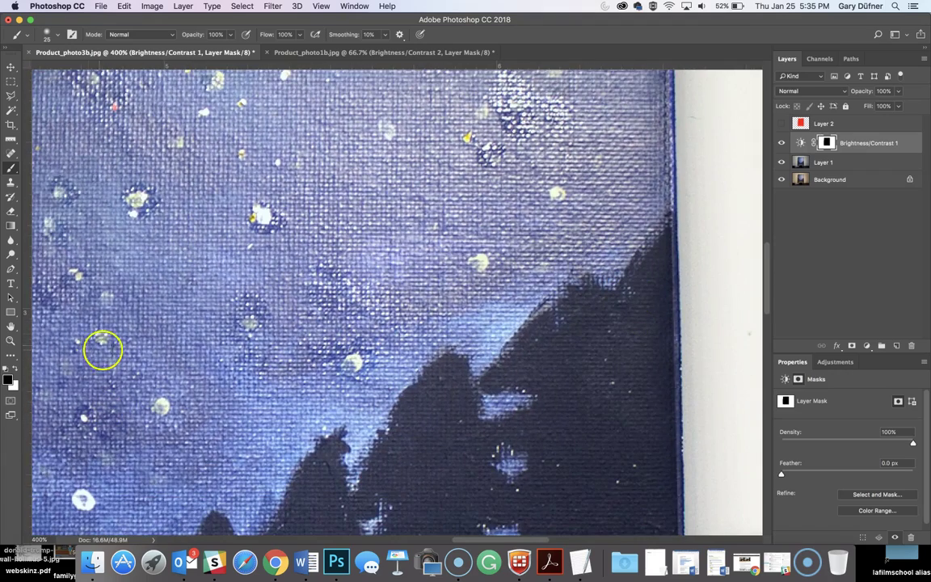
View the whole photo and compare it without and with the Brightness/Contrast 1 layer, leaving the layer shown.
{"action": "double_click", "coordinate": [11, 326]}
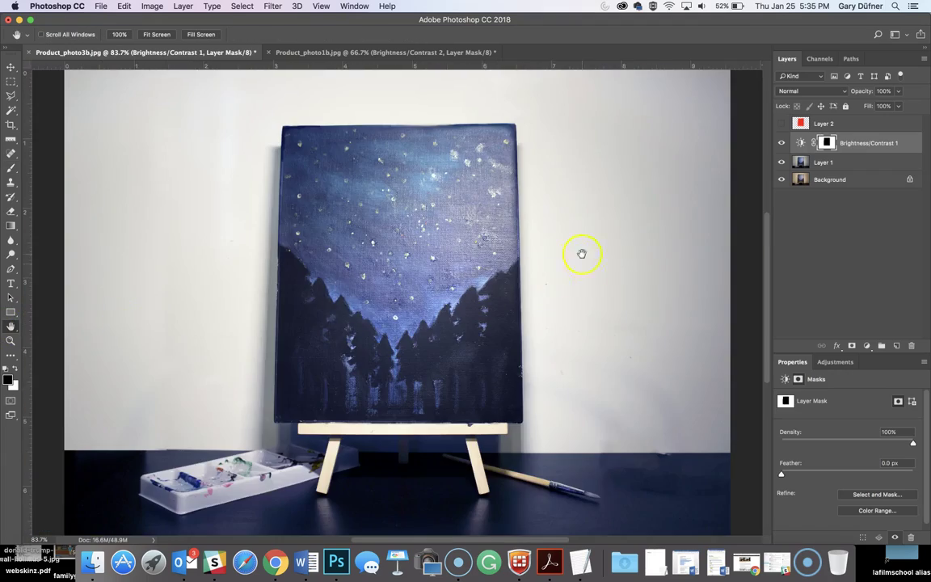
{"action": "left_click", "coordinate": [780, 143]}
{"action": "left_click", "coordinate": [781, 143]}
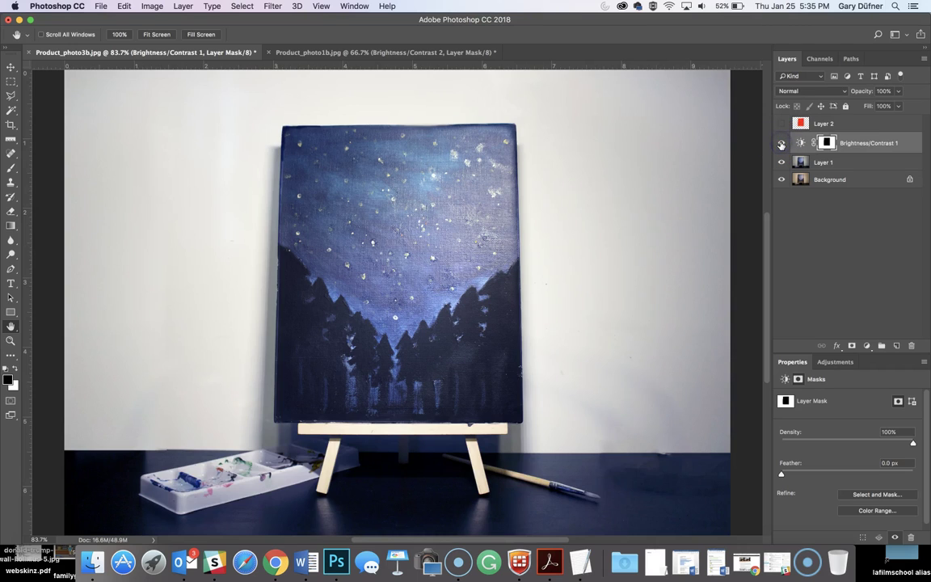
Add a second Brightness/Contrast adjustment layer with brightness 67 and fill its mask with black.
{"action": "left_click", "coordinate": [866, 345]}
{"action": "left_click", "coordinate": [866, 394]}
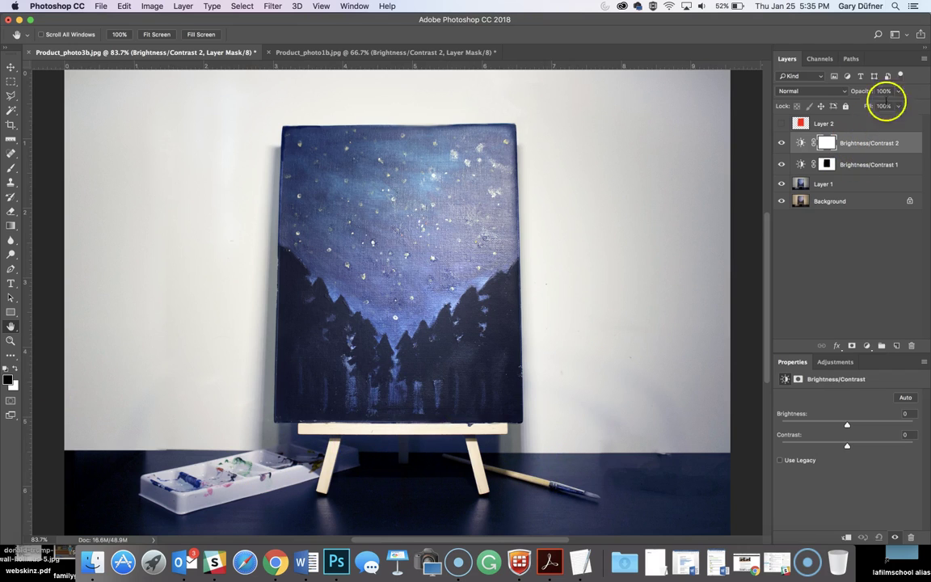
{"action": "left_click", "coordinate": [800, 142]}
{"action": "mouse_move", "coordinate": [859, 425]}
{"action": "left_mouse_down"}
{"action": "mouse_move", "coordinate": [894, 424]}
{"action": "mouse_move", "coordinate": [876, 425]}
{"action": "left_mouse_up"}
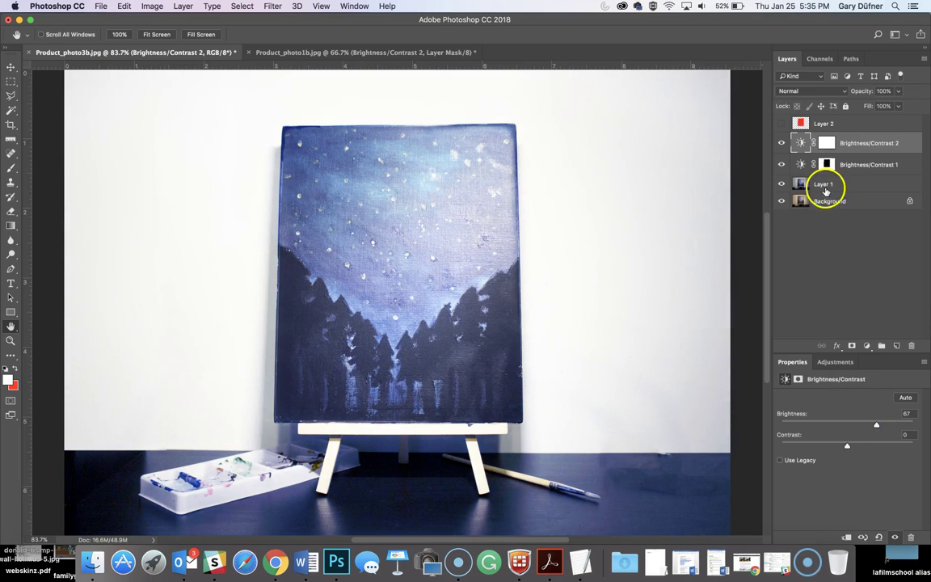
{"action": "left_click", "coordinate": [825, 142]}
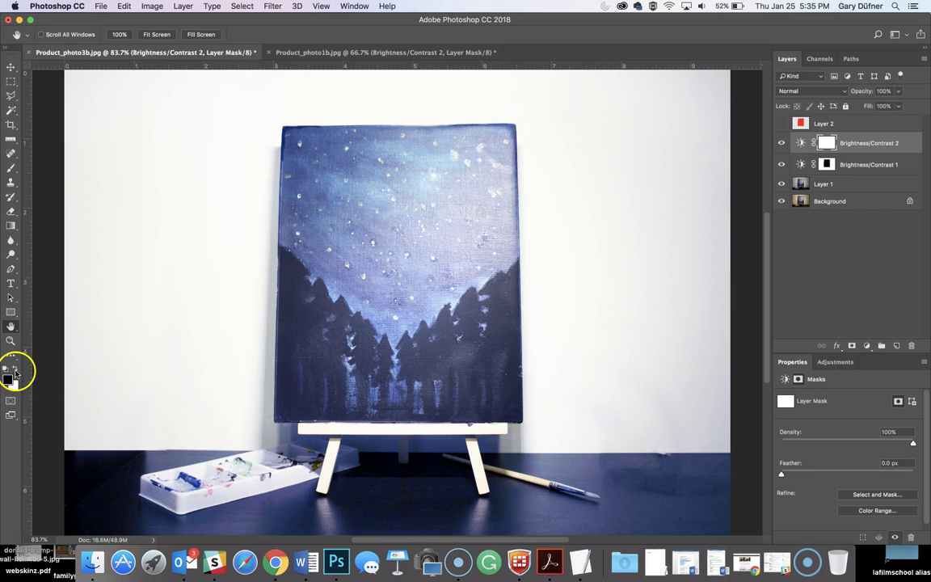
{"action": "key", "text": "alt+BackSpace"}
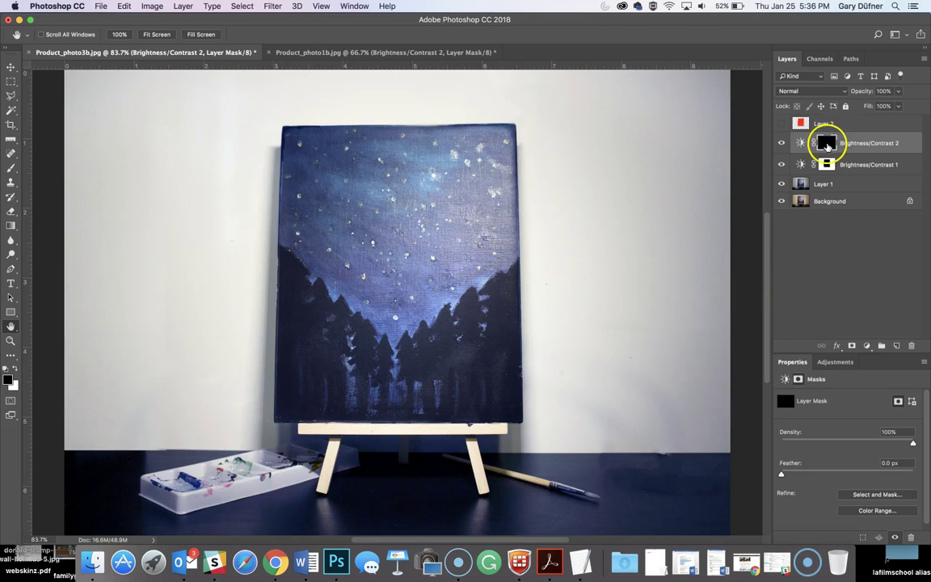
Paint white with a 25 px brush over the paintbrush lying on the table on the Brightness/Contrast 2 mask to brighten it.
{"action": "left_click", "coordinate": [11, 168]}
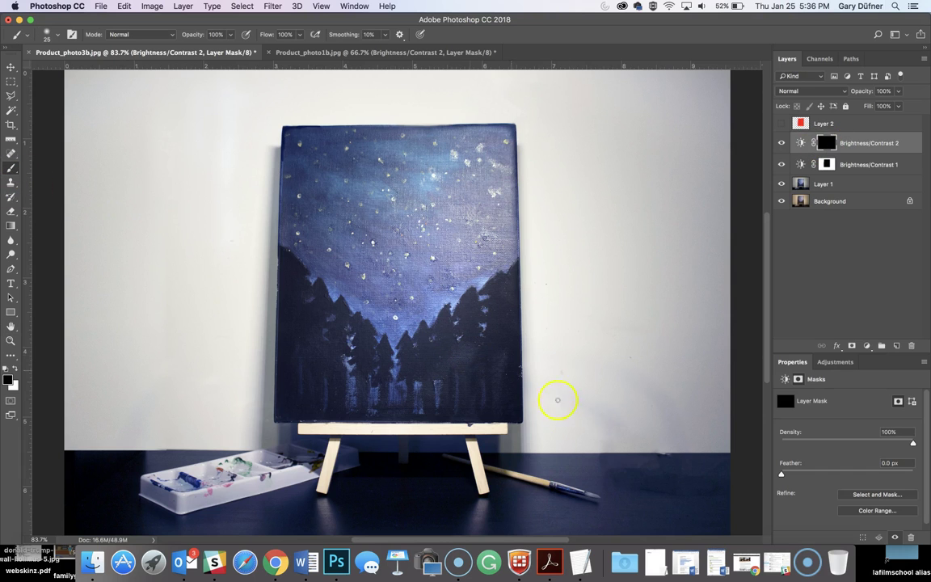
{"action": "scroll", "coordinate": [563, 499], "scroll_direction": "up", "scroll_amount": 8}
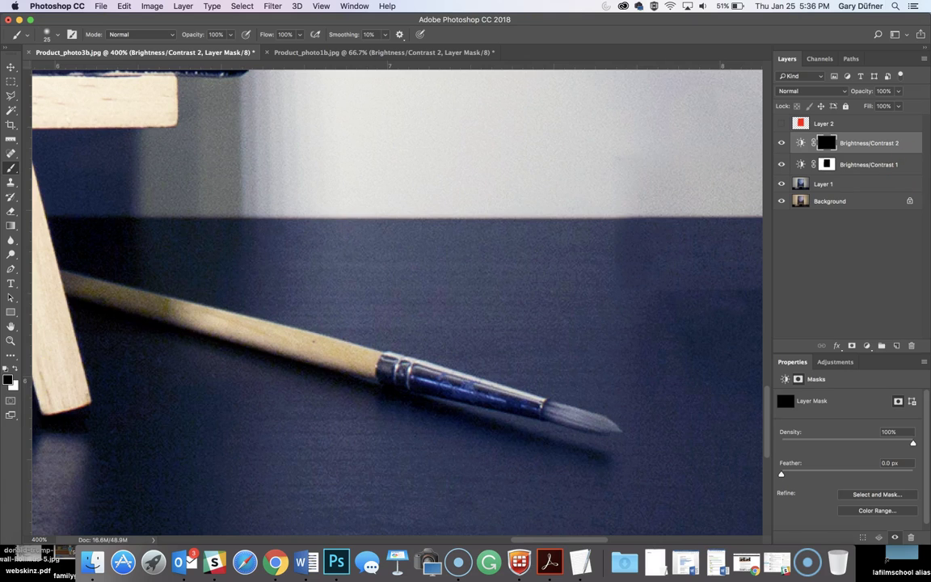
{"action": "left_click", "coordinate": [16, 370]}
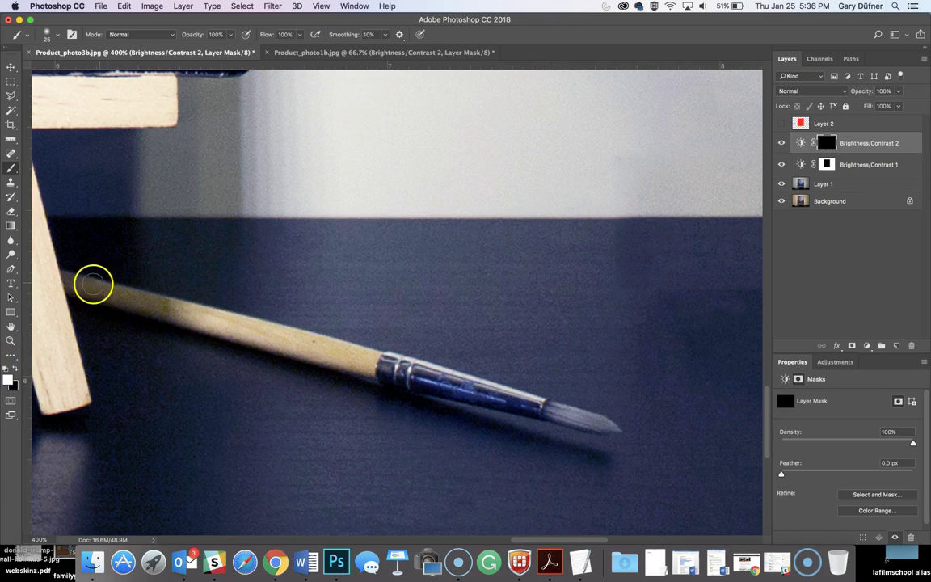
{"action": "left_click_drag", "start_coordinate": [84, 287], "coordinate": [603, 425]}
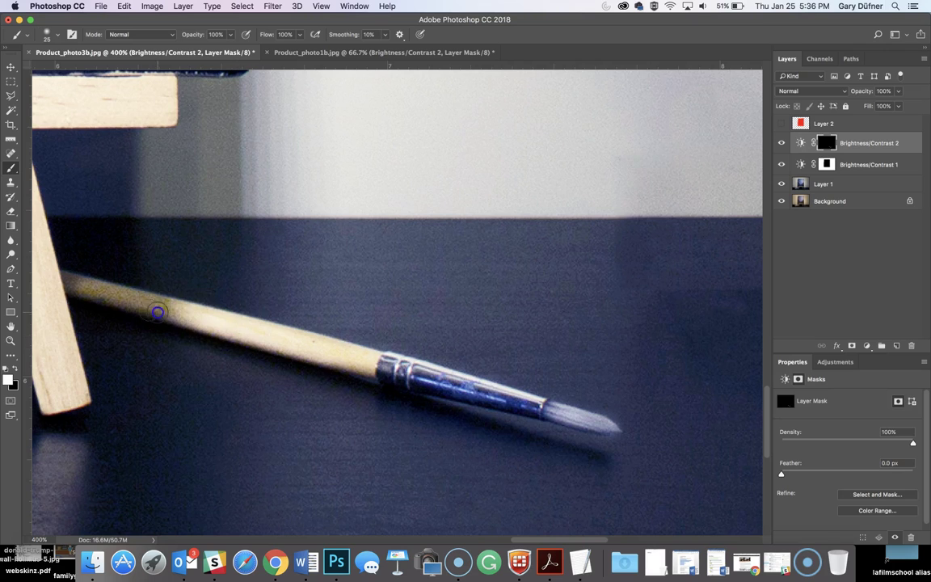
{"action": "right_click", "coordinate": [396, 349]}
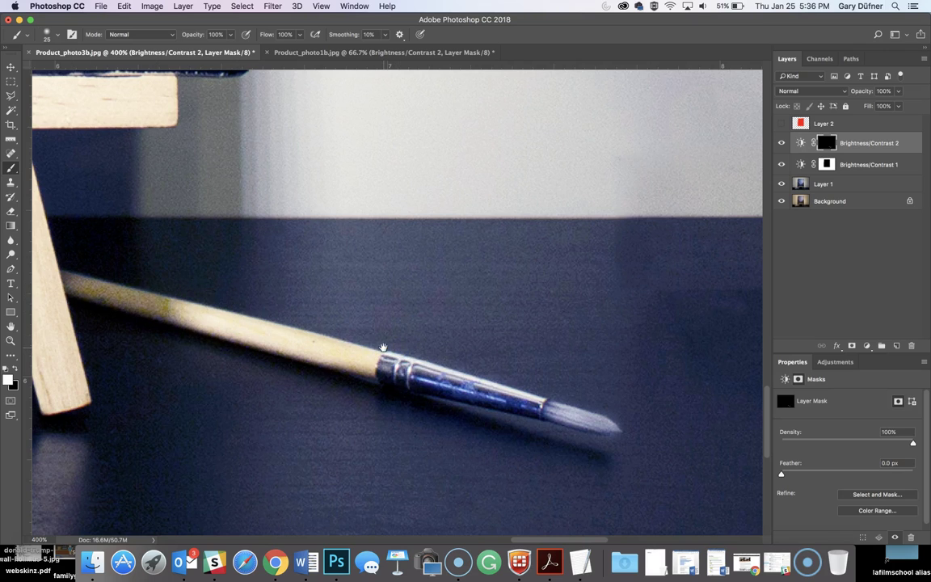
Compare the whole photo without and with the Brightness/Contrast 2 layer, leaving the layer shown.
{"action": "left_click", "coordinate": [383, 351], "text": "alt"}
{"action": "left_click", "coordinate": [383, 350], "text": "alt"}
{"action": "left_click", "coordinate": [383, 351], "text": "alt"}
{"action": "left_click", "coordinate": [383, 350], "text": "alt"}
{"action": "left_click", "coordinate": [383, 351], "text": "alt"}
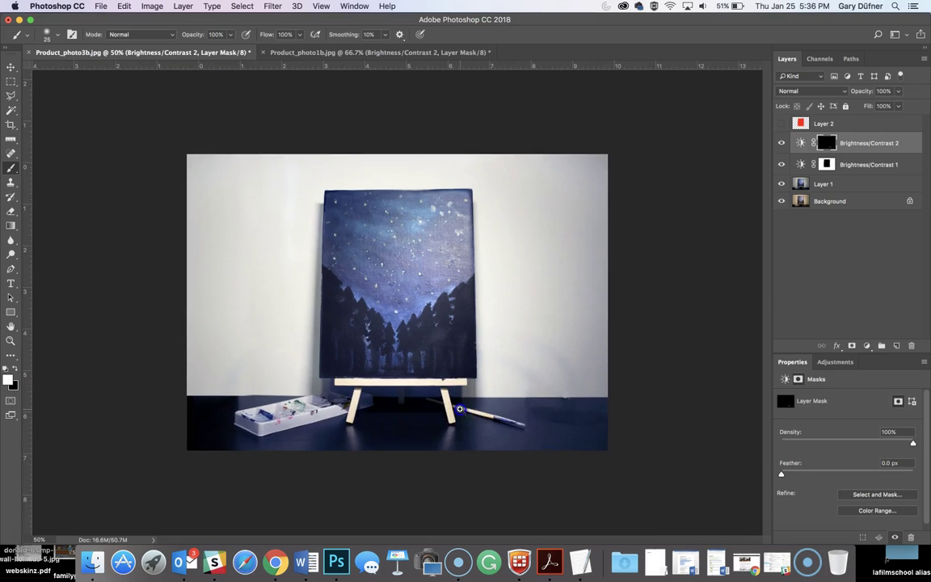
{"action": "key", "text": "super+equal"}
{"action": "left_click", "coordinate": [781, 144]}
{"action": "left_click", "coordinate": [781, 144]}
{"action": "left_click", "coordinate": [782, 144]}
{"action": "left_click", "coordinate": [782, 144]}
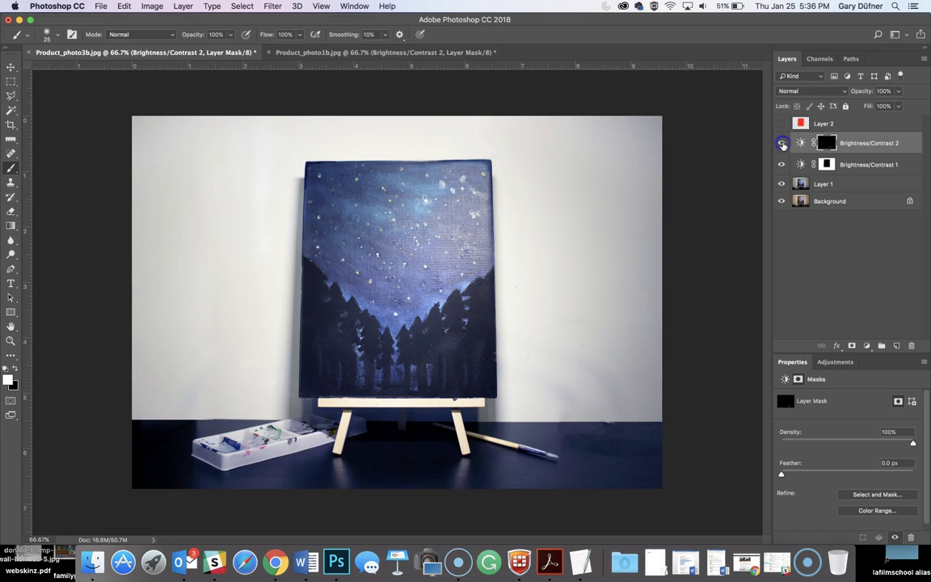
{"action": "left_click", "coordinate": [782, 144]}
{"action": "left_click", "coordinate": [782, 144]}
Load the hidden red Layer 2 shape as a selection and add a Curves adjustment layer masked to the painted canvas.
{"action": "left_click", "coordinate": [11, 67]}
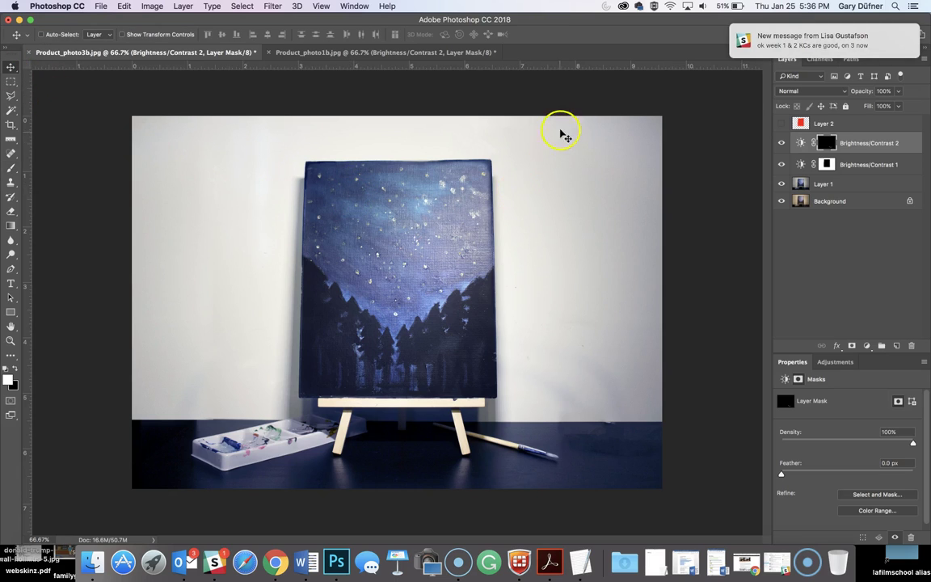
{"action": "left_click", "coordinate": [826, 122]}
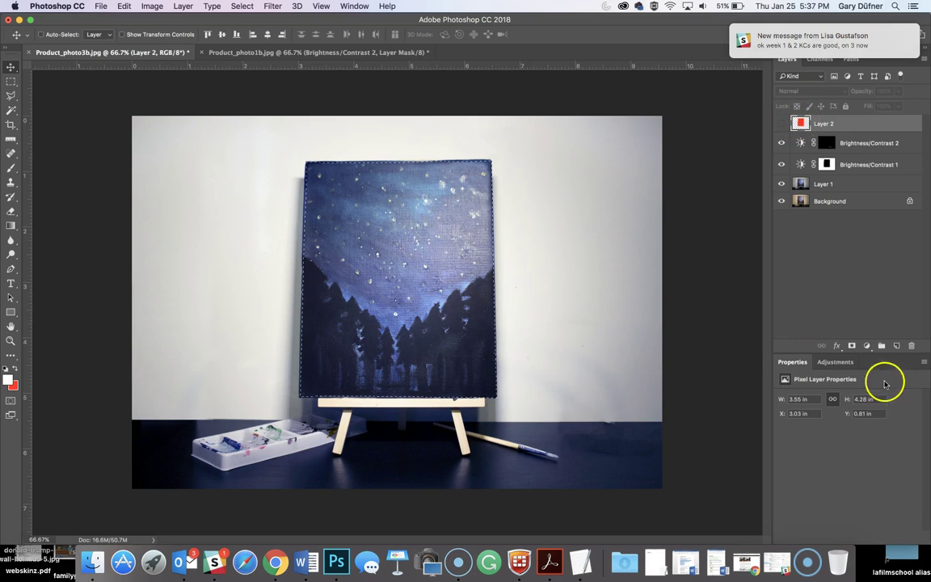
{"action": "left_click", "coordinate": [866, 346]}
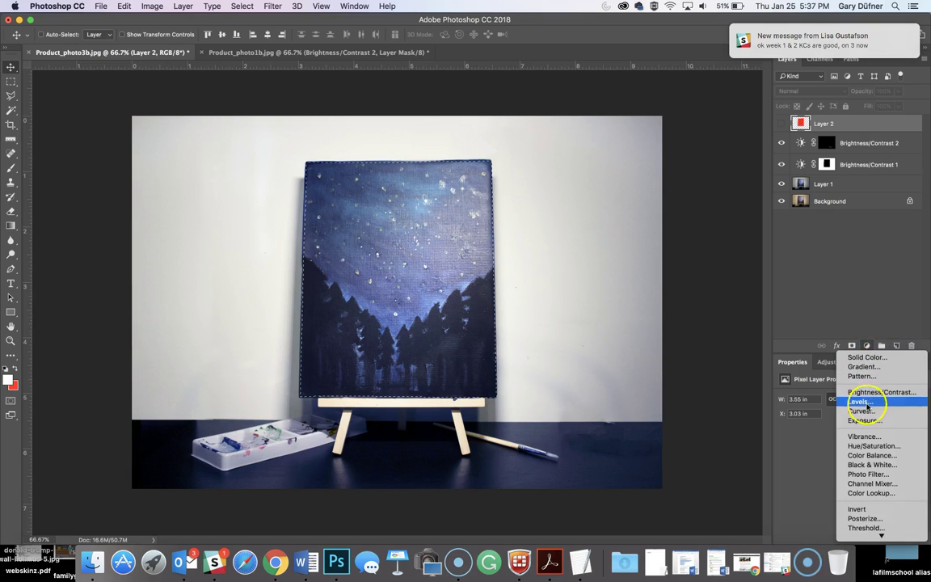
{"action": "left_click", "coordinate": [860, 411]}
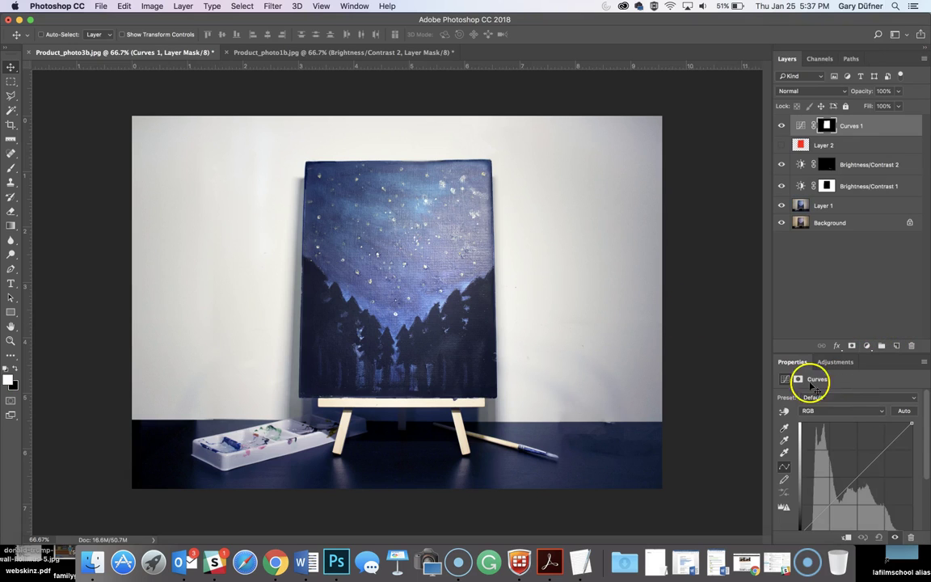
Shape the Curves 1 curve into an S with lowered shadows and slightly raised highlights to increase the painting's contrast.
{"action": "left_click", "coordinate": [883, 447]}
{"action": "mouse_move", "coordinate": [883, 448]}
{"action": "left_mouse_down"}
{"action": "mouse_move", "coordinate": [876, 442]}
{"action": "mouse_move", "coordinate": [889, 457]}
{"action": "left_mouse_up"}
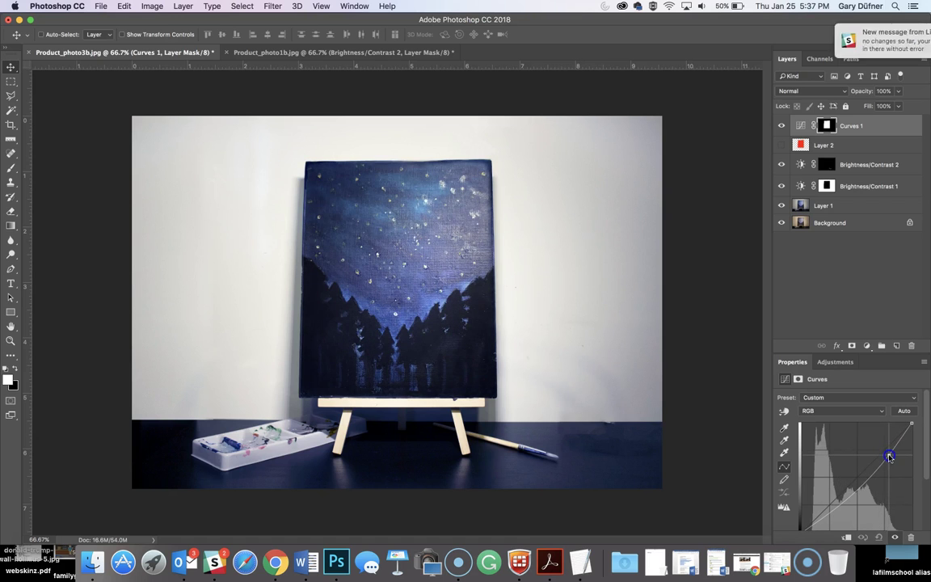
{"action": "left_click_drag", "start_coordinate": [855, 490], "coordinate": [844, 501]}
{"action": "left_click", "coordinate": [888, 457]}
{"action": "left_click_drag", "start_coordinate": [889, 456], "coordinate": [880, 449]}
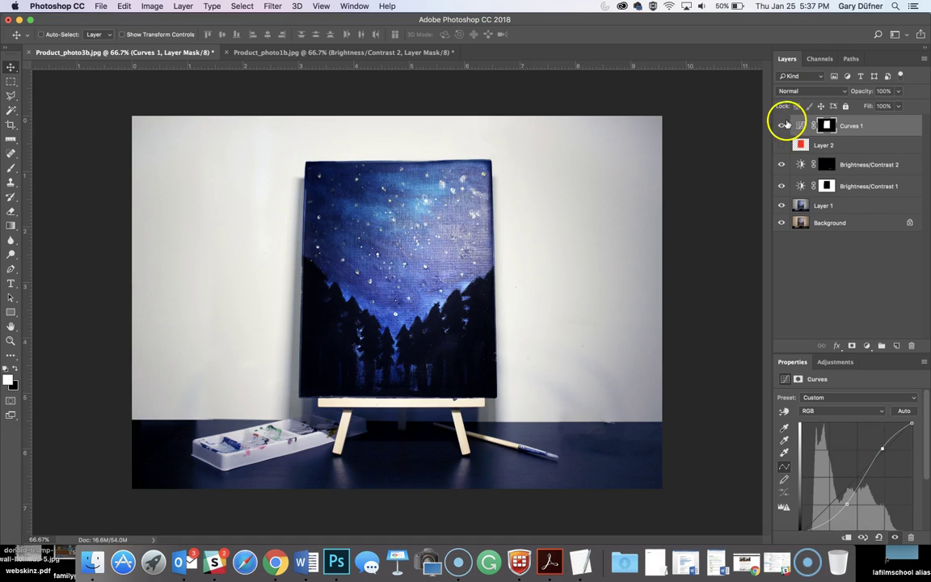
Compare the painting without and with the Curves 1 layer, leaving the layer shown.
{"action": "left_click", "coordinate": [782, 126]}
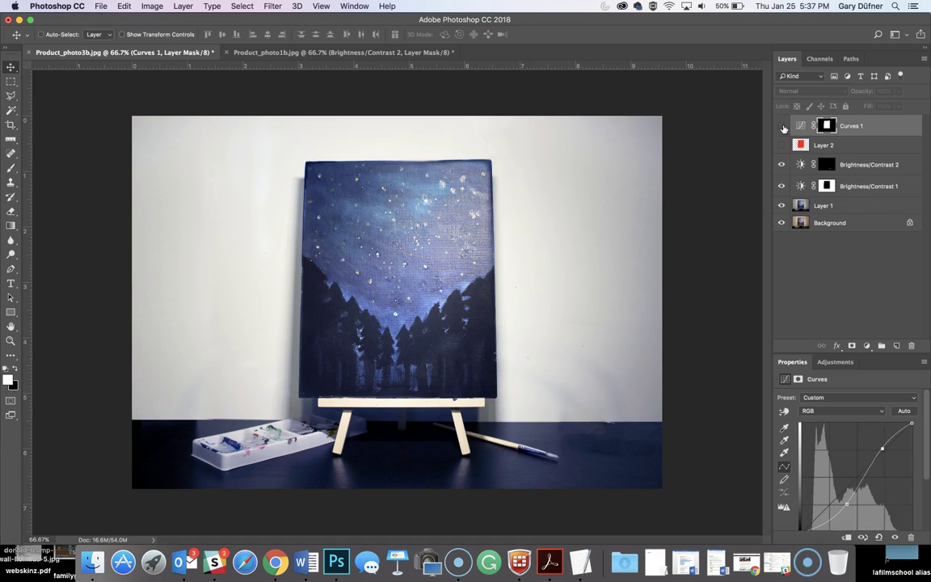
{"action": "left_click", "coordinate": [782, 126]}
{"action": "left_click", "coordinate": [782, 127]}
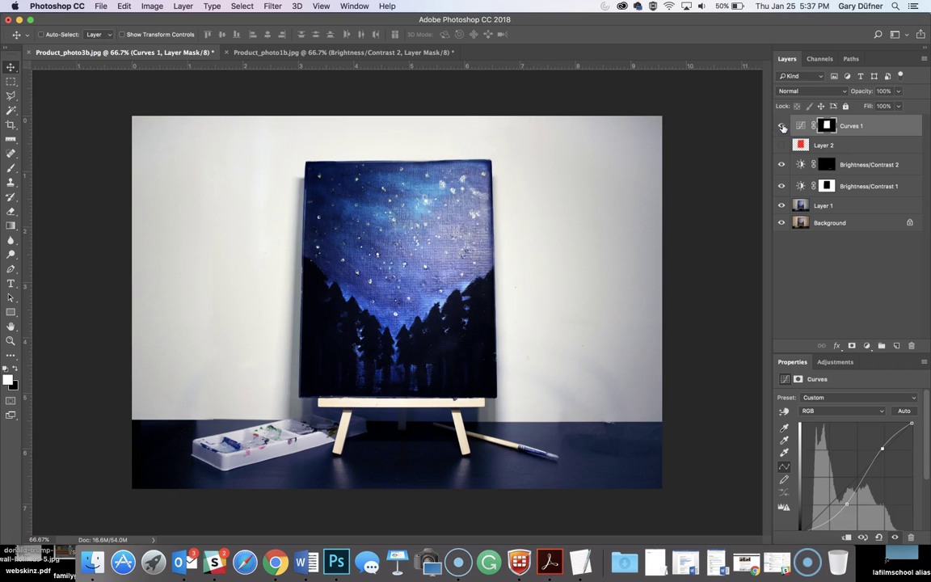
Paint white with a 25 px brush along the canvas's left and top edges on the Curves 1 mask.
{"action": "left_click", "coordinate": [307, 217], "text": "super"}
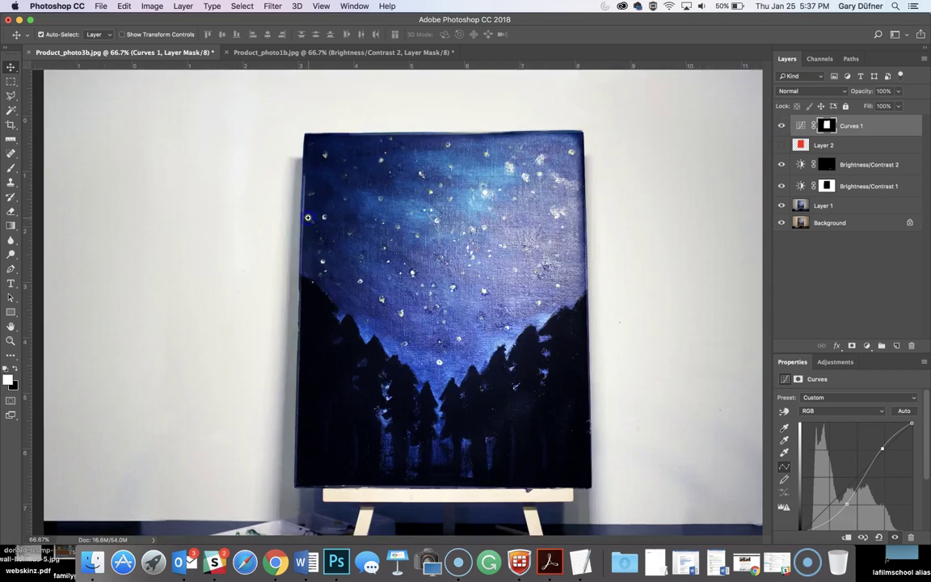
{"action": "left_click", "coordinate": [307, 217], "text": "super"}
{"action": "left_click", "coordinate": [14, 165]}
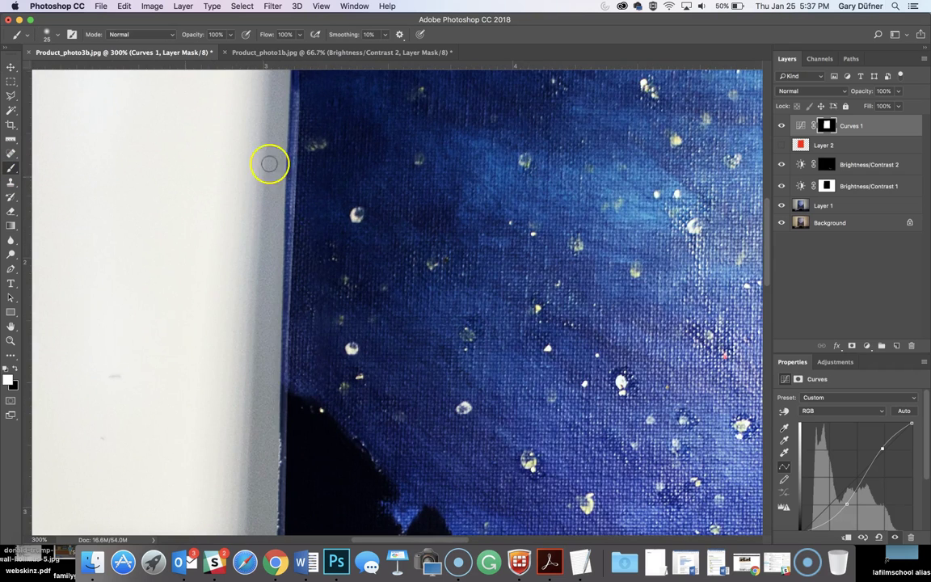
{"action": "left_click_drag", "start_coordinate": [296, 159], "coordinate": [292, 384]}
{"action": "scroll", "coordinate": [315, 194], "scroll_direction": "up", "scroll_amount": 10}
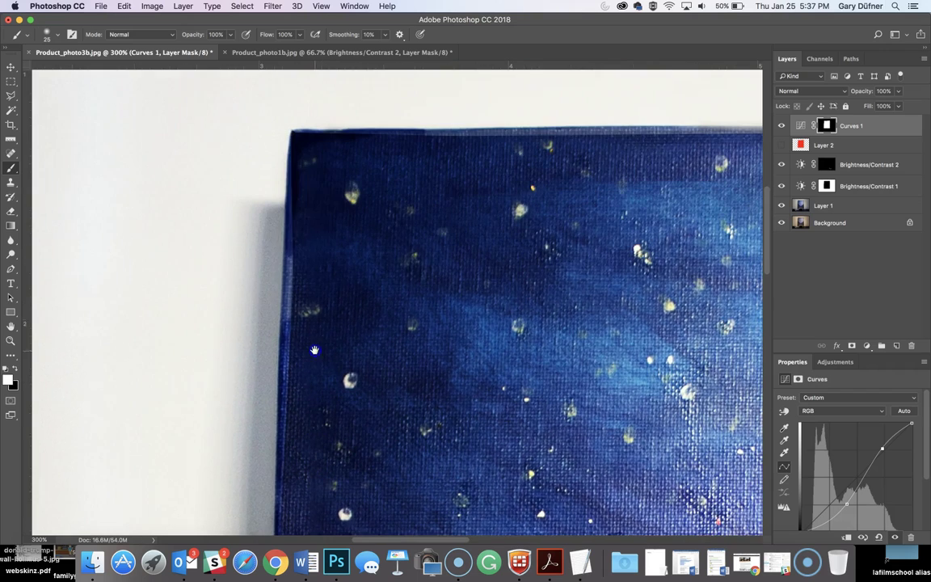
{"action": "left_click", "coordinate": [412, 140]}
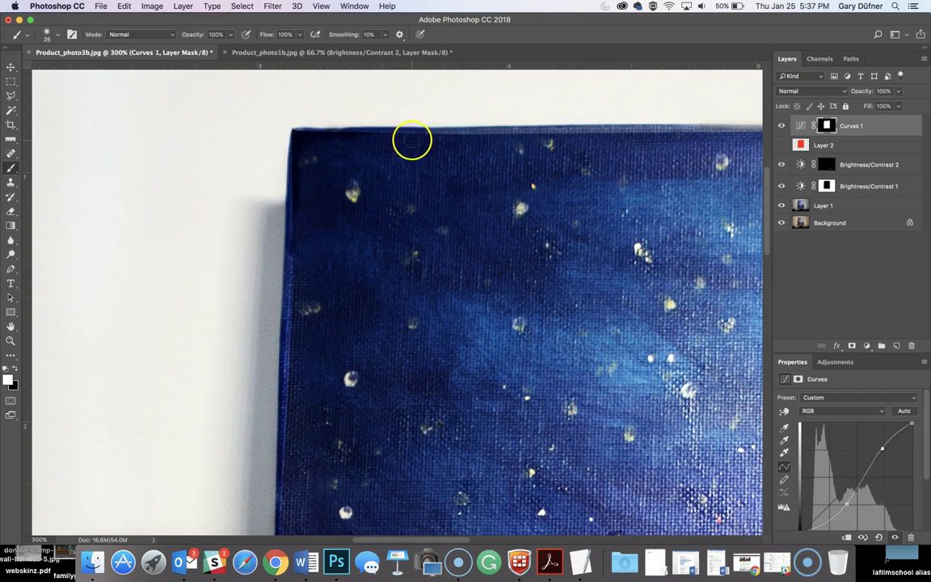
Paint black on the Brightness/Contrast 1 mask along the canvas's left and top edges to remove the brightened fringe.
{"action": "left_click_drag", "start_coordinate": [796, 147], "coordinate": [826, 165]}
{"action": "left_click", "coordinate": [826, 186]}
{"action": "mouse_move", "coordinate": [394, 163]}
{"action": "left_mouse_down"}
{"action": "mouse_move", "coordinate": [304, 141]}
{"action": "mouse_move", "coordinate": [286, 301]}
{"action": "mouse_move", "coordinate": [287, 408]}
{"action": "mouse_move", "coordinate": [303, 353]}
{"action": "left_mouse_up"}
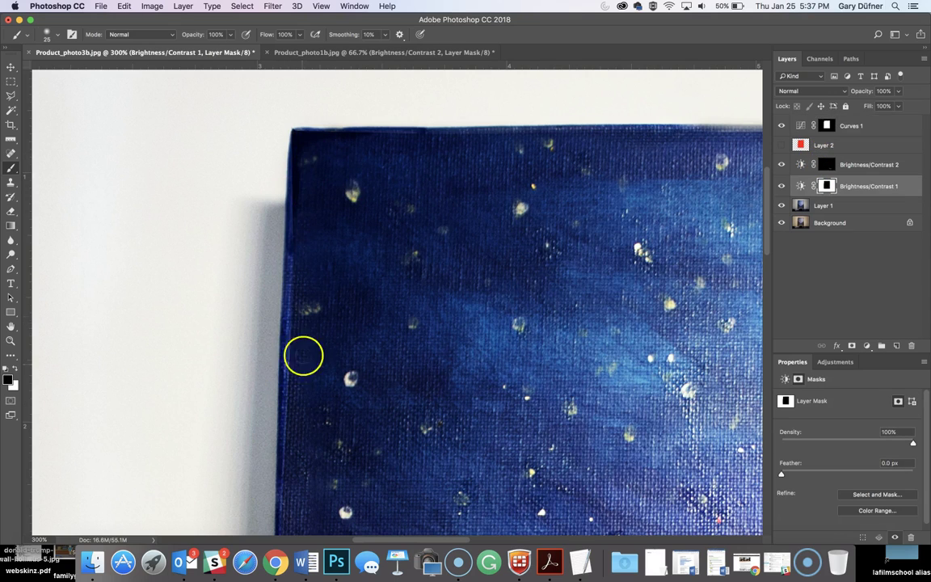
{"action": "left_click", "coordinate": [348, 105]}
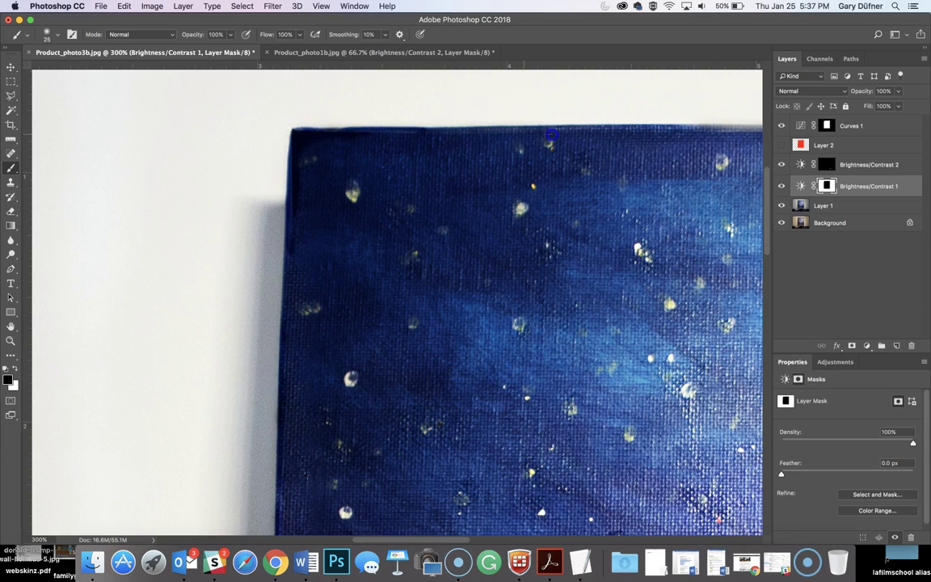
{"action": "left_click", "coordinate": [636, 129]}
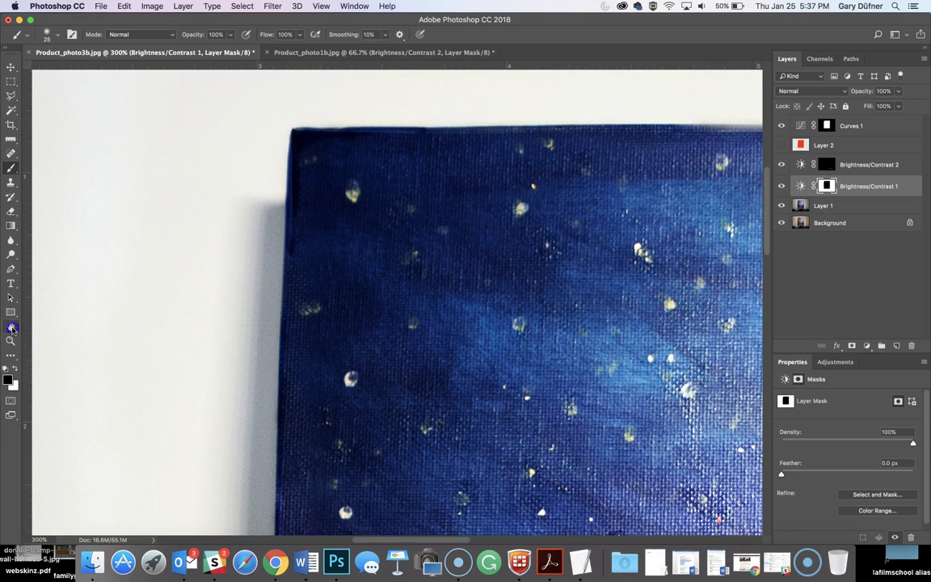
Capture a screenshot of the whole edited painting photo.
{"action": "double_click", "coordinate": [11, 327]}
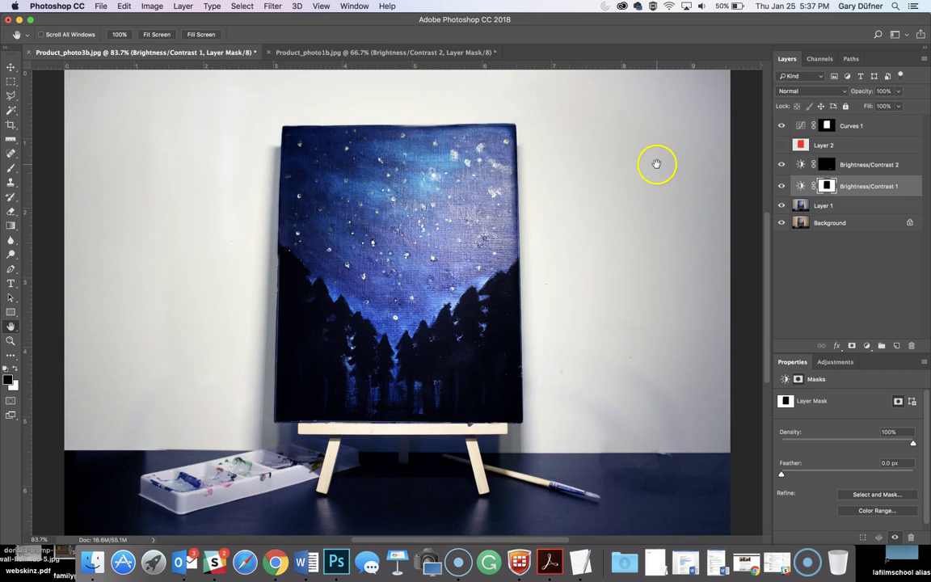
{"action": "key", "text": "super+minus"}
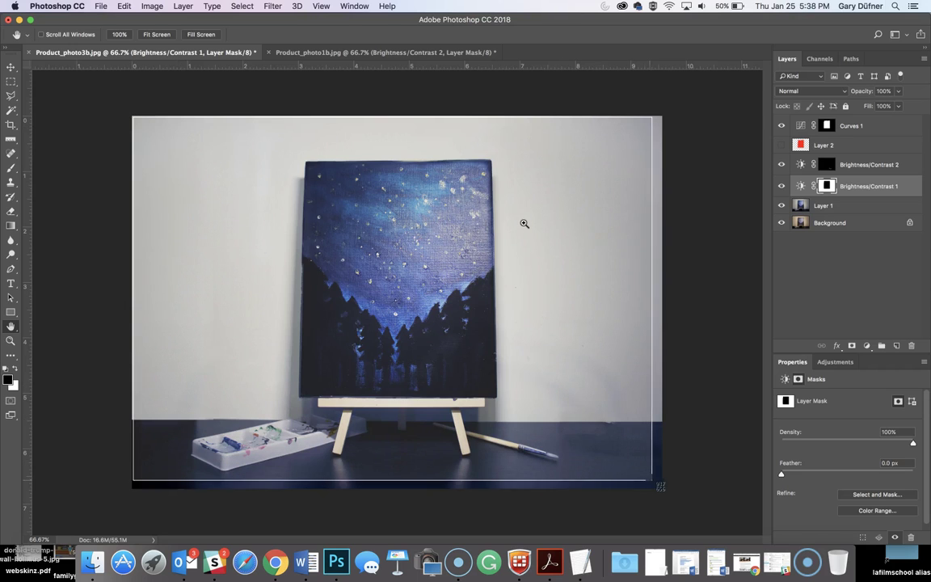
{"action": "left_click_drag", "start_coordinate": [659, 426], "coordinate": [710, 255]}
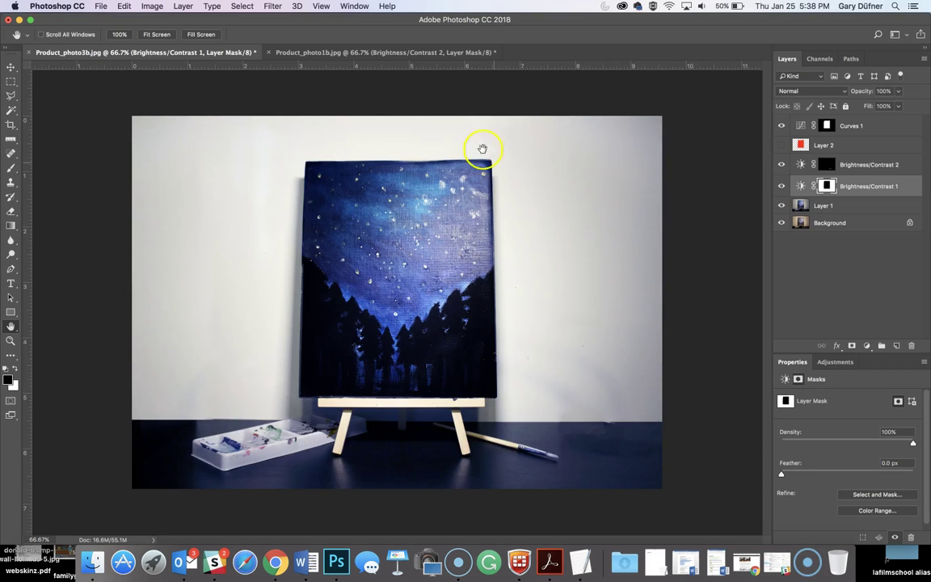
Compare Product_photo1b.jpg without and with its two Brightness/Contrast layers, leave both shown and return to Product_photo3b.jpg.
{"action": "left_click", "coordinate": [360, 54]}
{"action": "left_click_drag", "start_coordinate": [291, 54], "coordinate": [358, 76]}
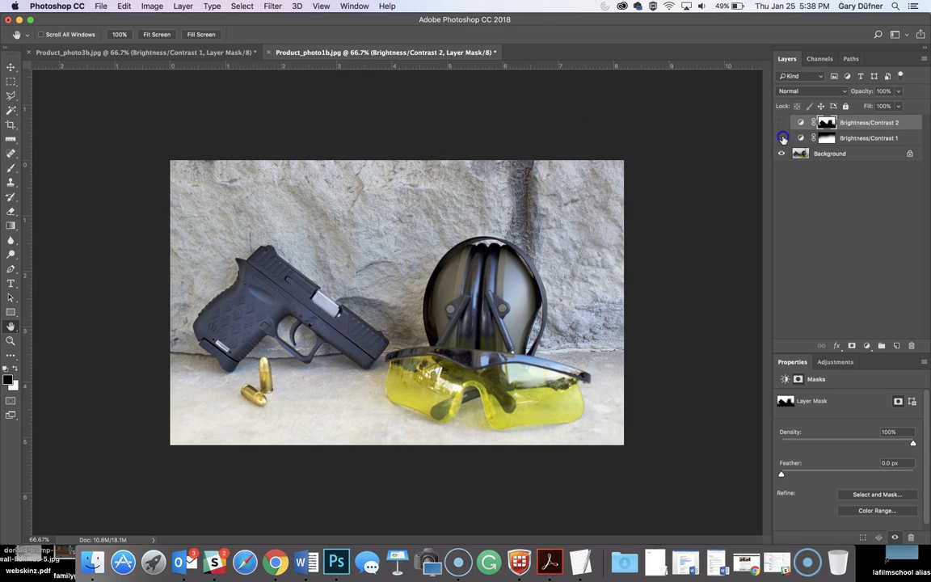
{"action": "left_click", "coordinate": [782, 138]}
{"action": "left_click", "coordinate": [781, 124]}
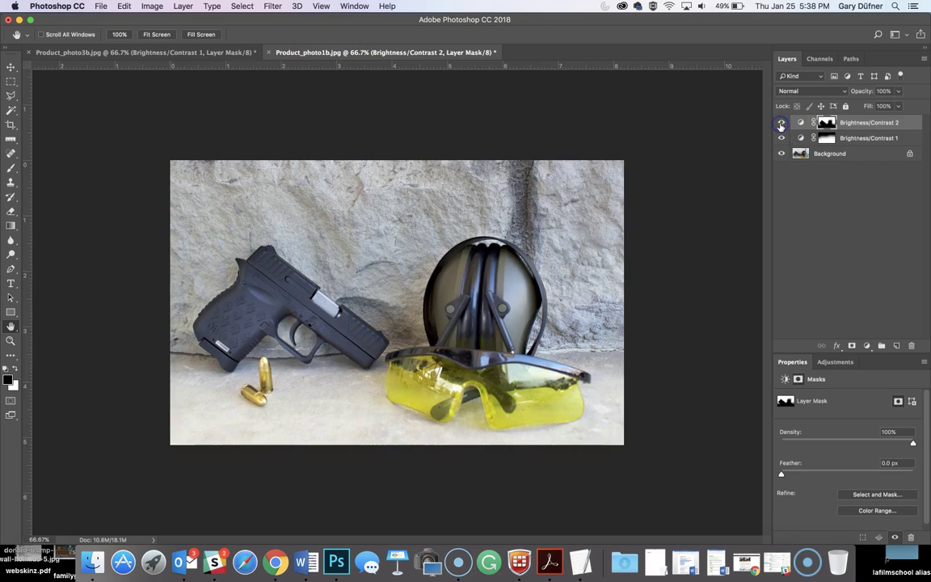
{"action": "left_click", "coordinate": [141, 51]}
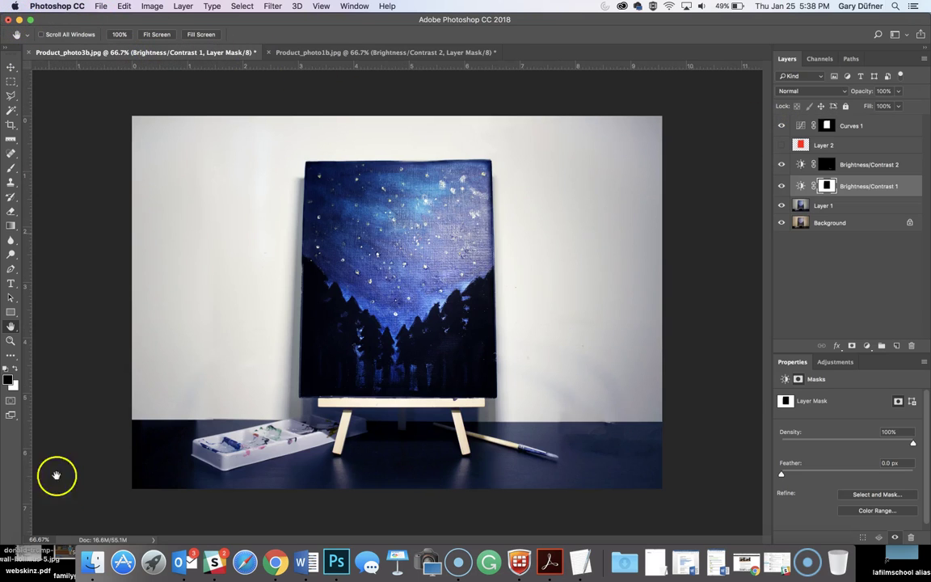